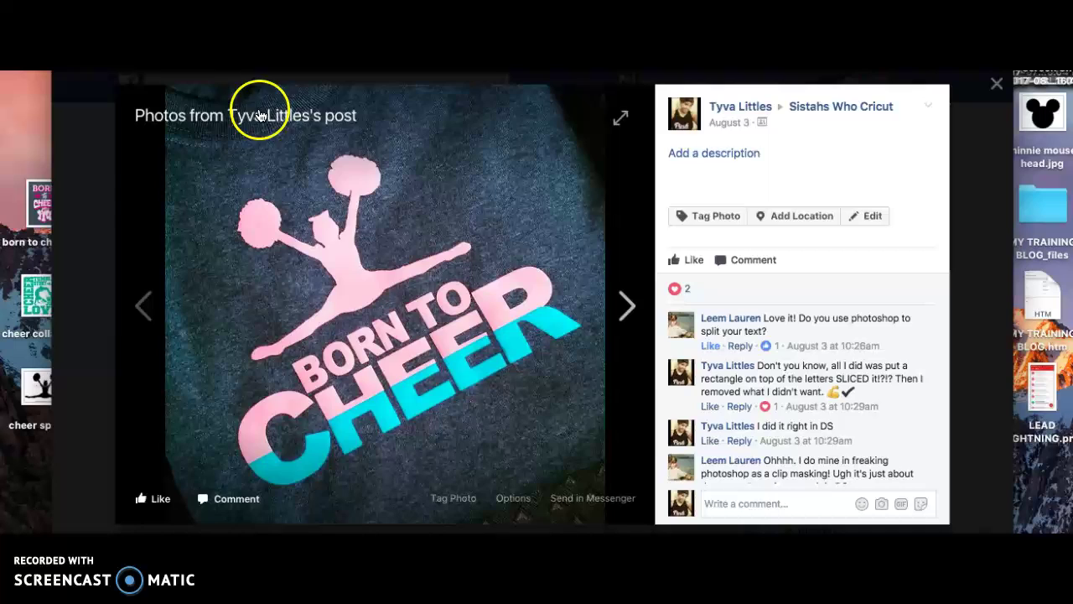
Switch from the Facebook sliced-text photo post to a blank Untitled Design Space canvas.
{"action": "key", "text": "super+Tab"}
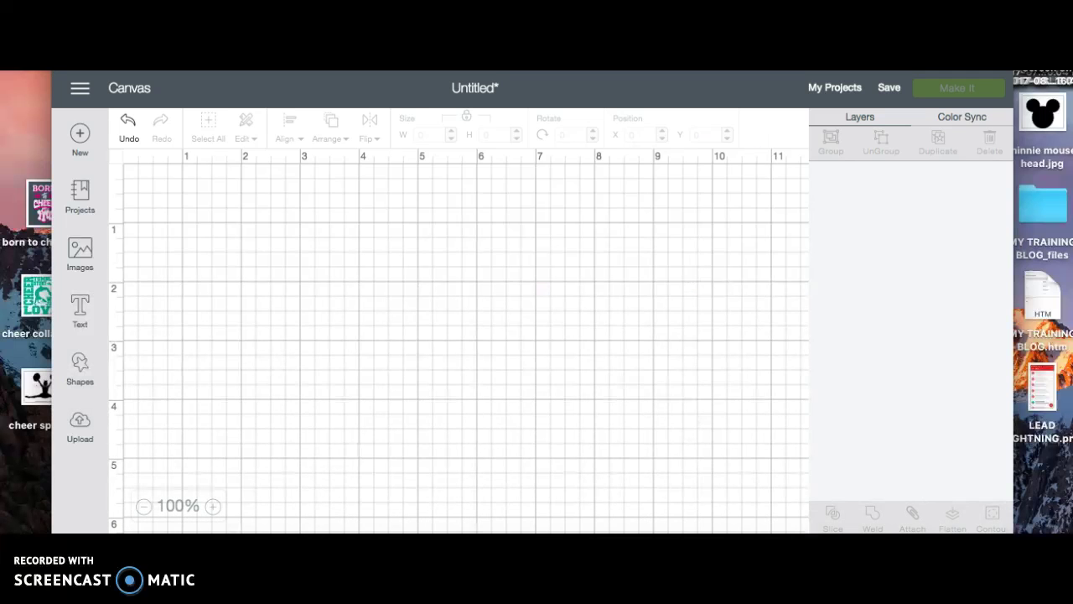
Add a text box reading NICOLE and move it to the top-left of the canvas.
{"action": "left_click", "coordinate": [79, 313]}
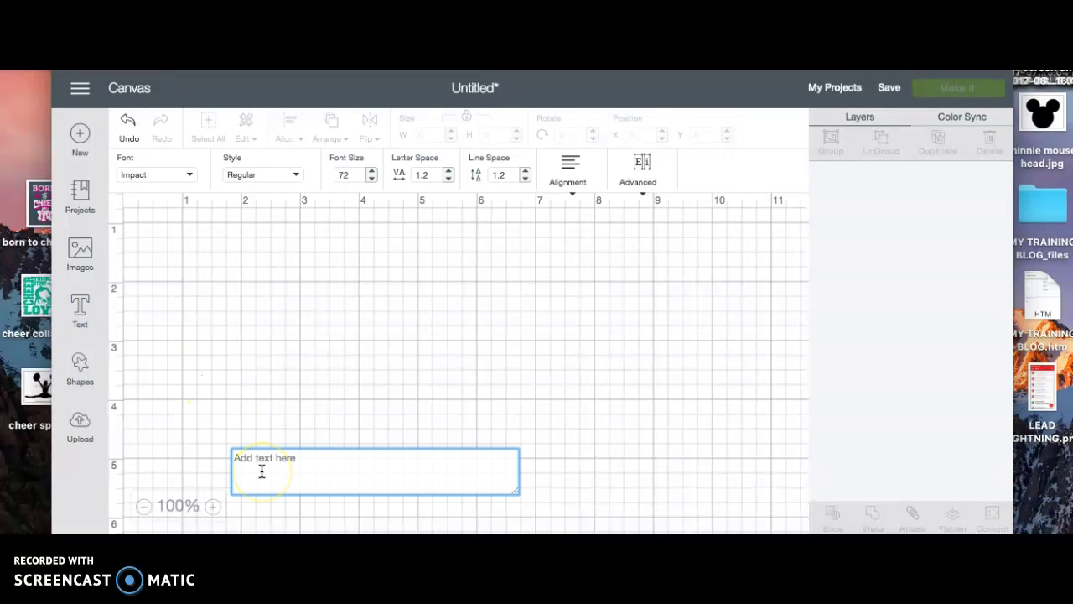
{"action": "type", "text": "NICOLE"}
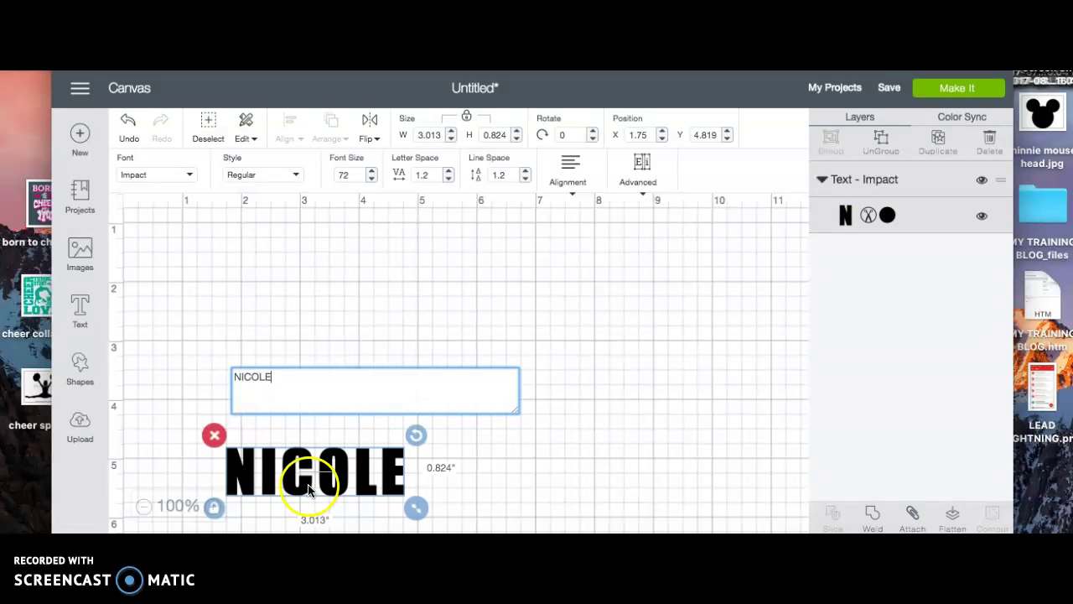
{"action": "left_click_drag", "start_coordinate": [309, 491], "coordinate": [285, 383]}
{"action": "left_click_drag", "start_coordinate": [282, 473], "coordinate": [259, 383]}
{"action": "left_click_drag", "start_coordinate": [327, 472], "coordinate": [235, 256]}
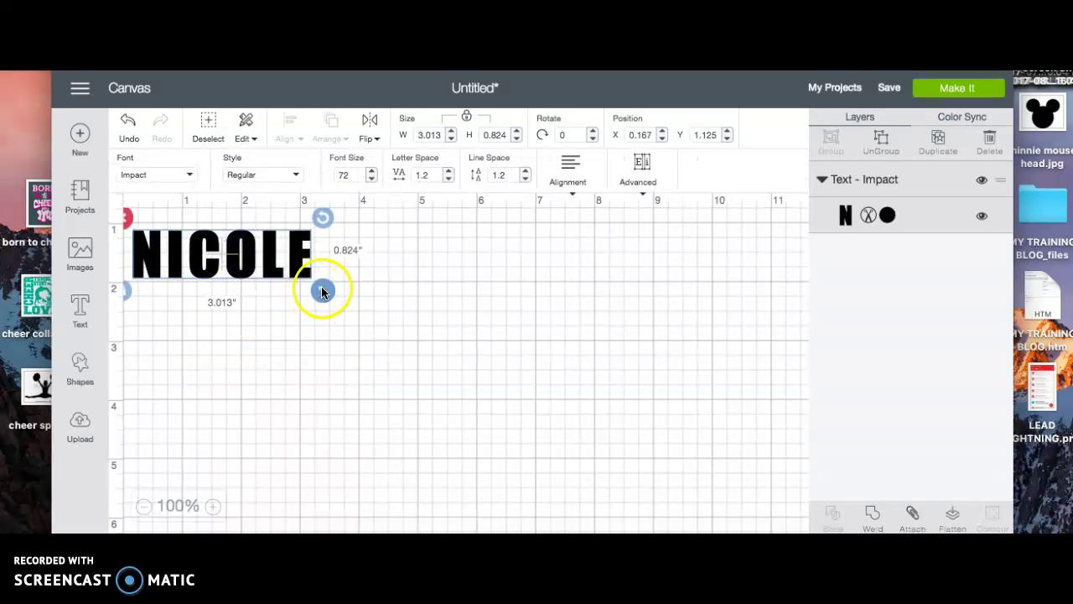
Resize NICOLE to about 6.3 × 1.7 inches and move it toward the middle.
{"action": "left_click_drag", "start_coordinate": [323, 291], "coordinate": [546, 411]}
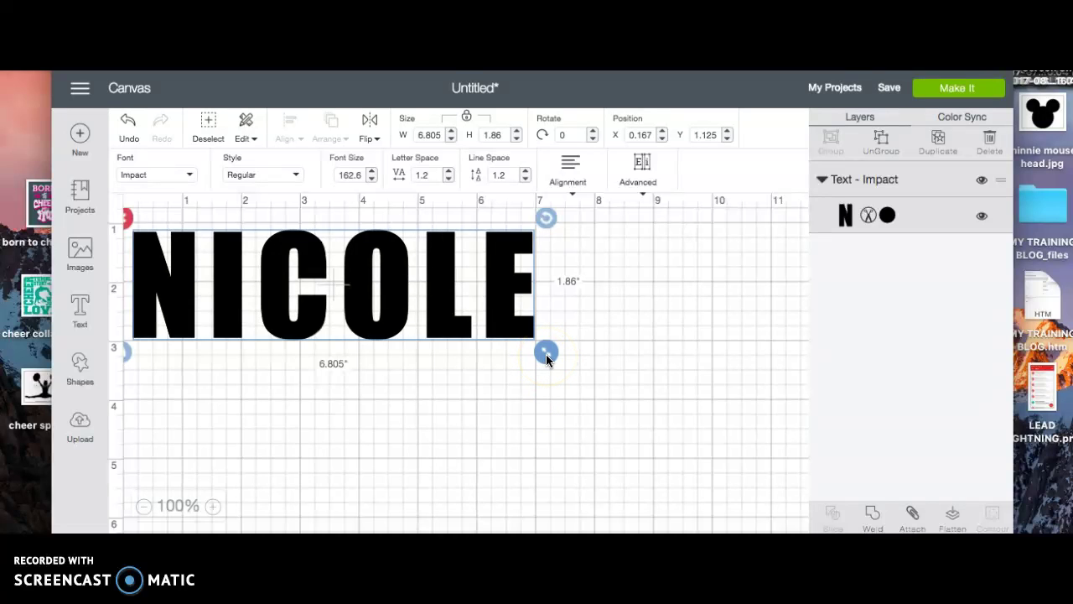
{"action": "left_click_drag", "start_coordinate": [545, 359], "coordinate": [606, 395]}
{"action": "left_click", "coordinate": [605, 370]}
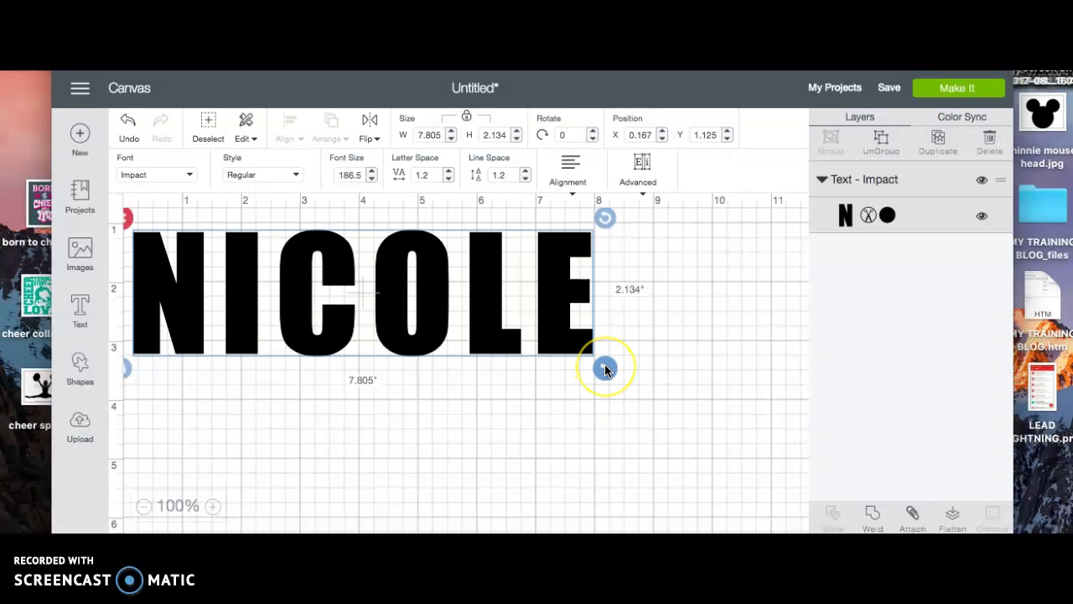
{"action": "left_click_drag", "start_coordinate": [605, 370], "coordinate": [726, 443]}
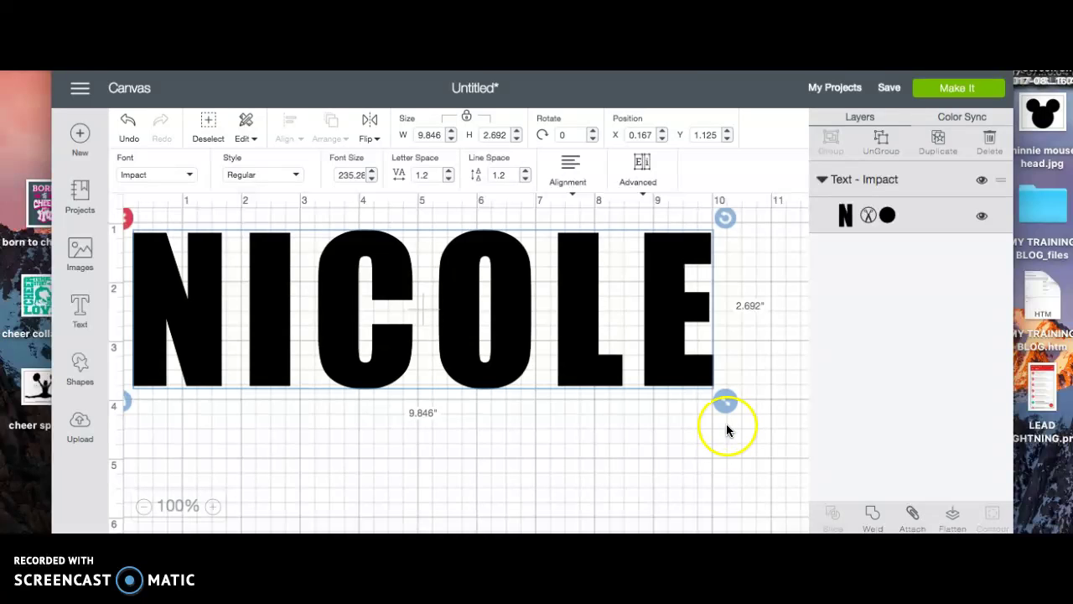
{"action": "left_click_drag", "start_coordinate": [724, 400], "coordinate": [518, 310]}
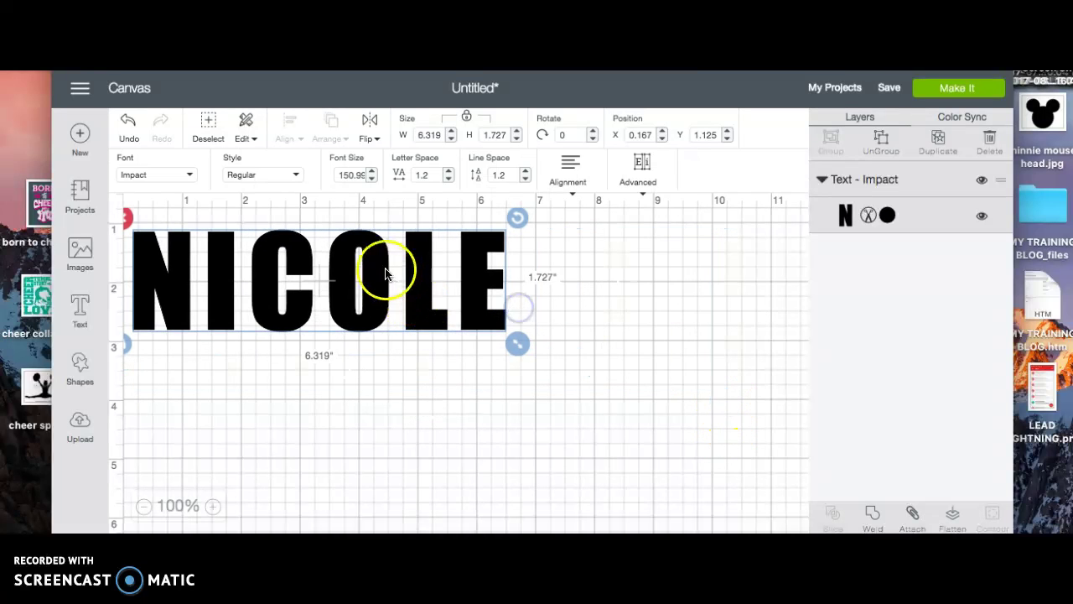
{"action": "left_click", "coordinate": [427, 304]}
{"action": "left_click", "coordinate": [431, 304]}
{"action": "left_click", "coordinate": [453, 326]}
{"action": "left_click", "coordinate": [454, 326]}
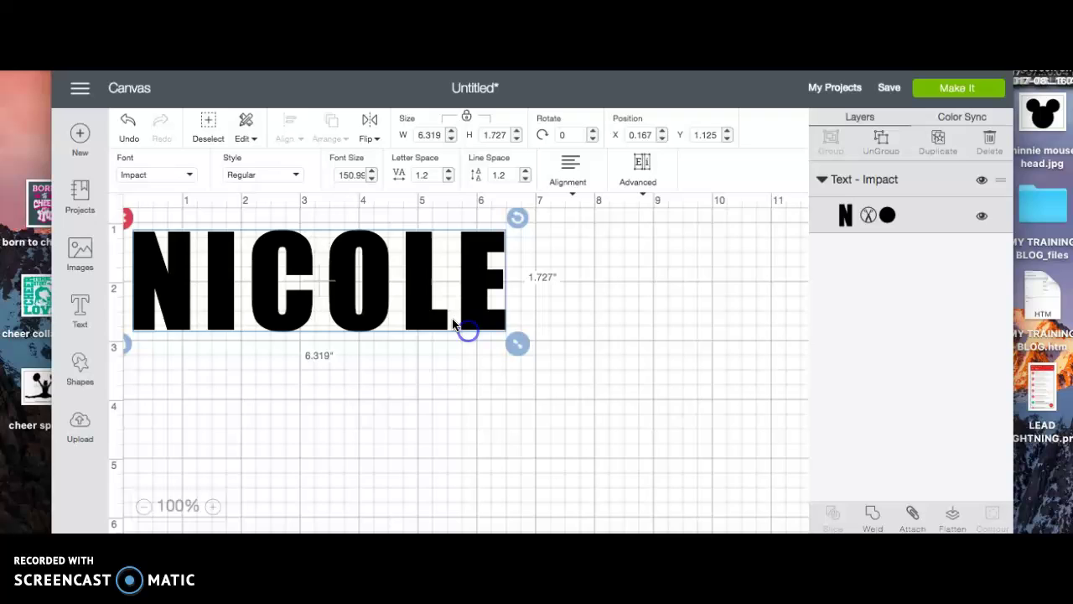
{"action": "left_click_drag", "start_coordinate": [425, 278], "coordinate": [499, 330]}
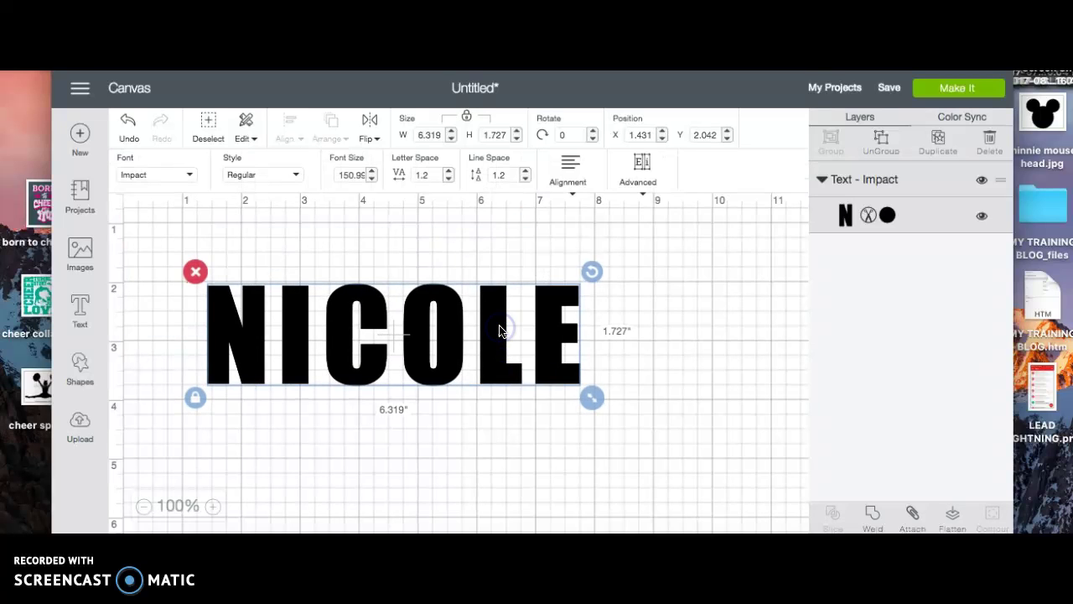
Set NICOLE's letter spacing to 0.2.
{"action": "left_click", "coordinate": [450, 179]}
{"action": "left_click", "coordinate": [450, 179]}
{"action": "left_click", "coordinate": [450, 178]}
{"action": "left_click", "coordinate": [450, 178]}
{"action": "left_click", "coordinate": [450, 179]}
{"action": "left_click", "coordinate": [450, 179]}
{"action": "left_click", "coordinate": [450, 178]}
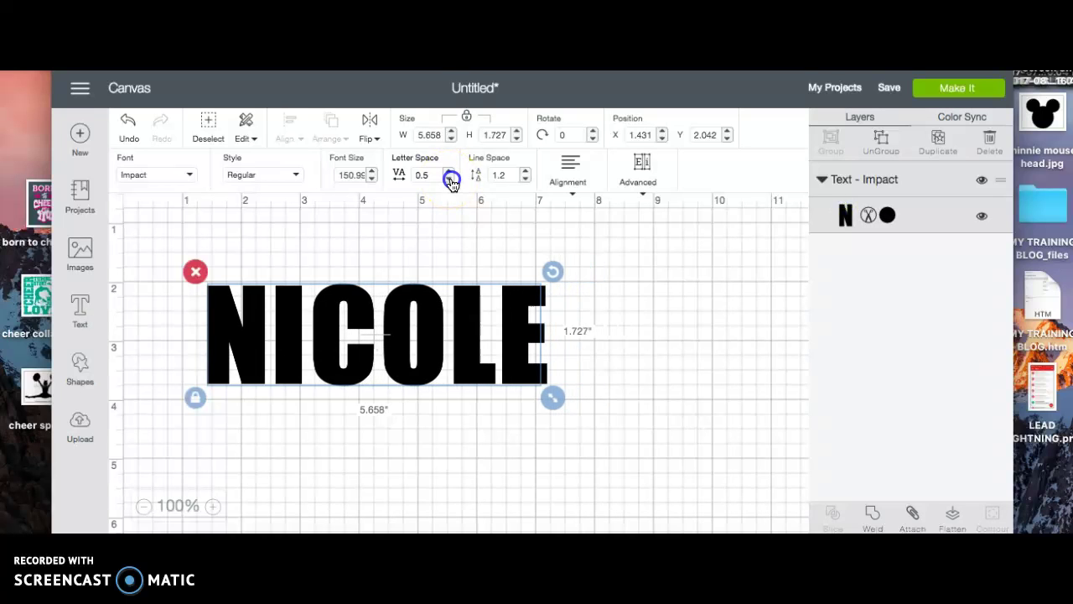
{"action": "left_click", "coordinate": [450, 179]}
{"action": "left_click", "coordinate": [450, 179]}
{"action": "left_click", "coordinate": [450, 179]}
{"action": "left_click", "coordinate": [450, 178]}
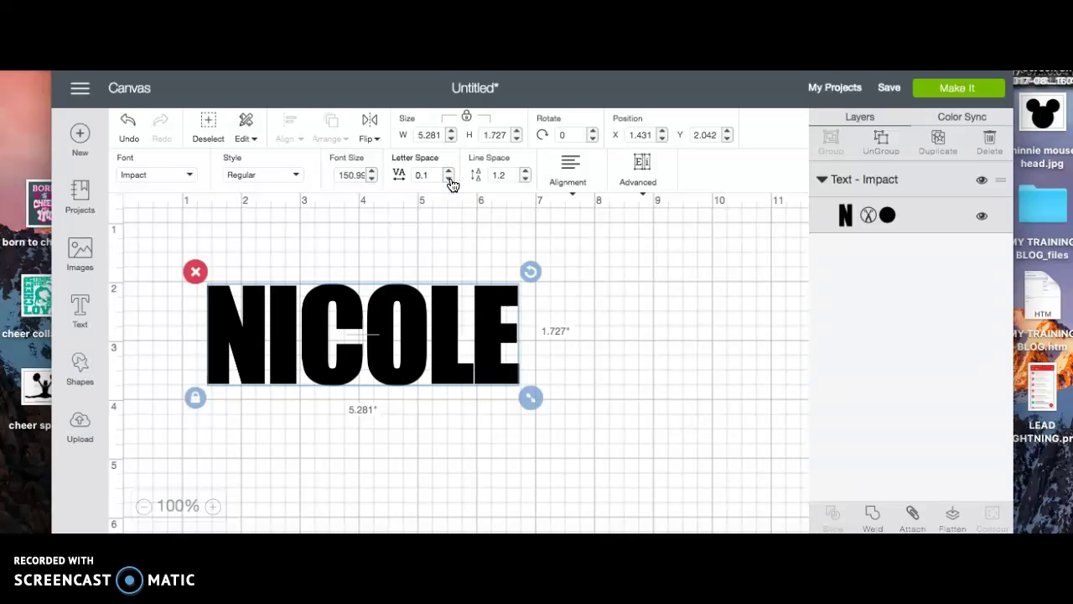
{"action": "left_click", "coordinate": [450, 171]}
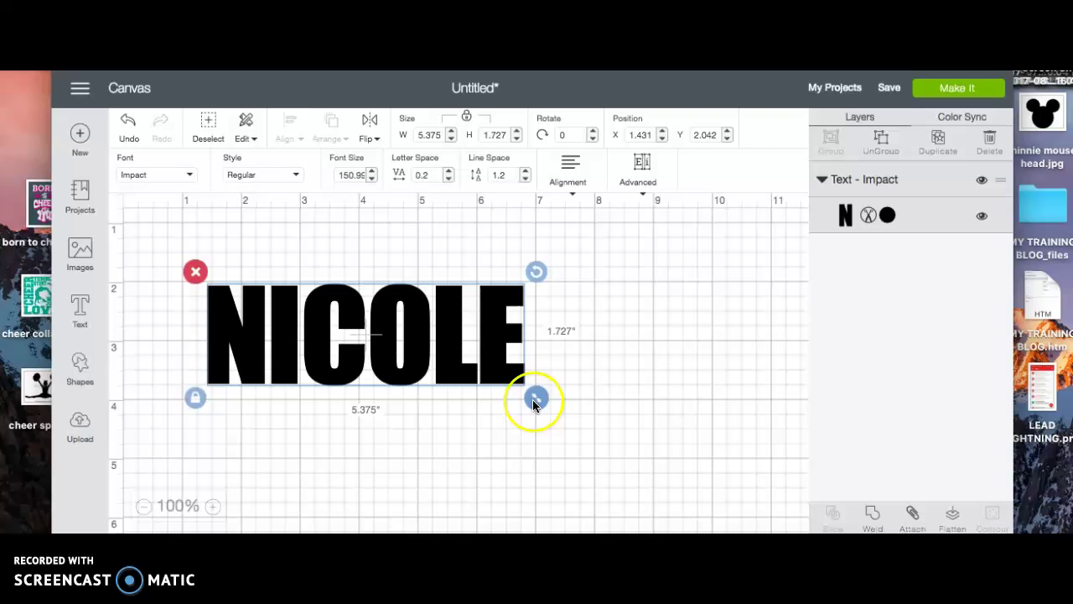
Enlarge NICOLE to 8.625 × 2.772 inches and move it up and left.
{"action": "left_click_drag", "start_coordinate": [533, 401], "coordinate": [727, 461]}
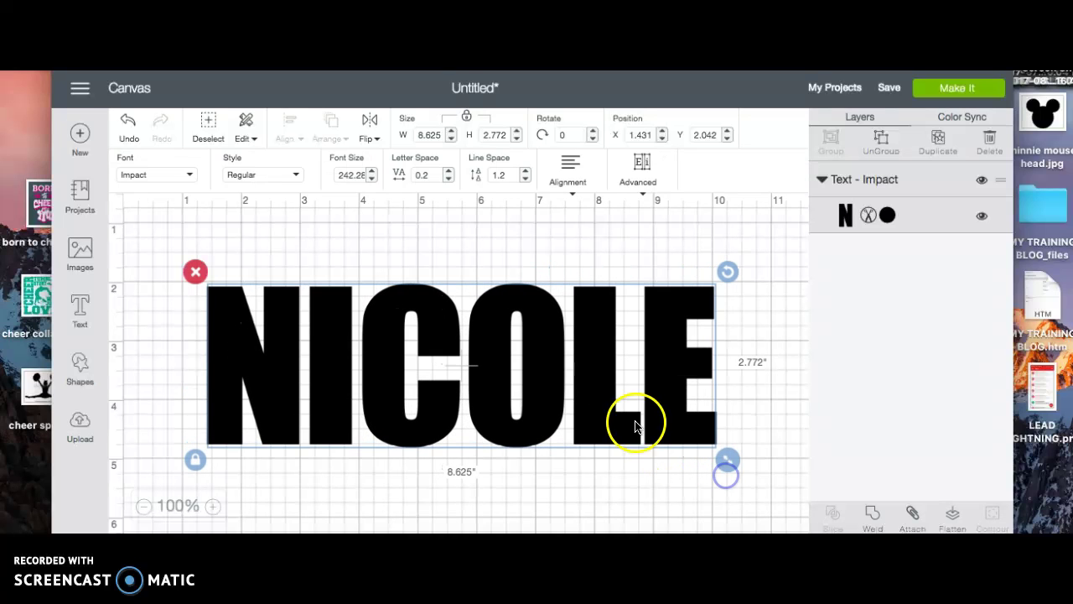
{"action": "left_click_drag", "start_coordinate": [635, 425], "coordinate": [621, 357]}
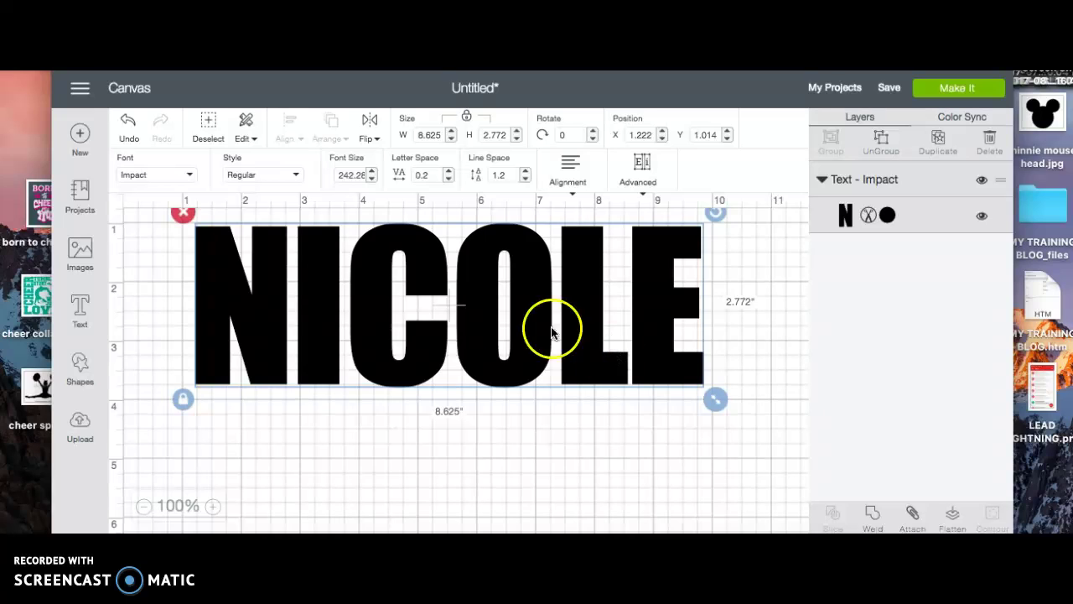
{"action": "left_click", "coordinate": [424, 129]}
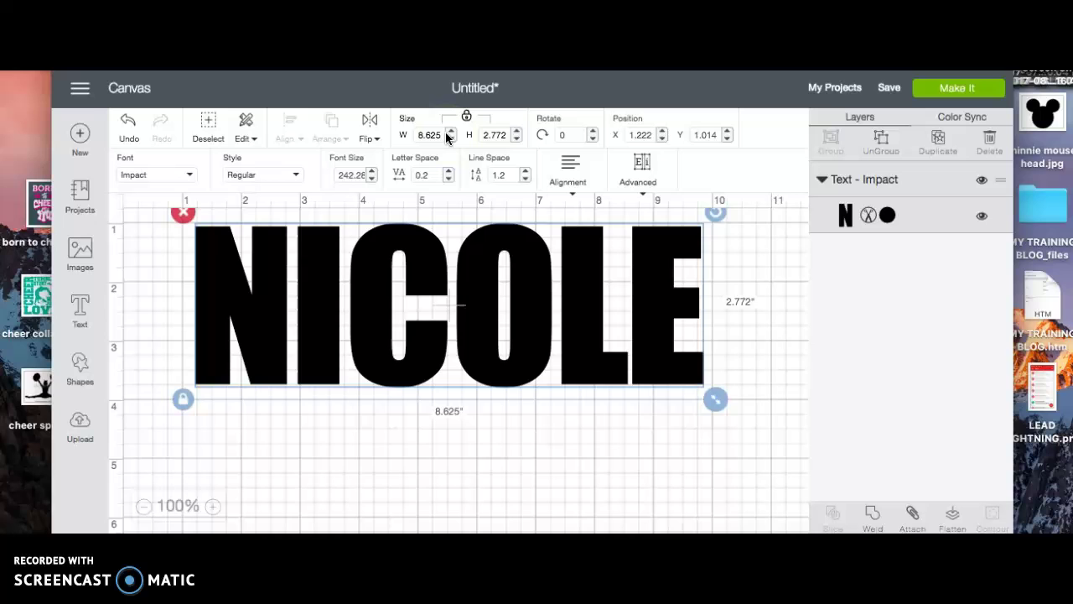
{"action": "left_click", "coordinate": [408, 347]}
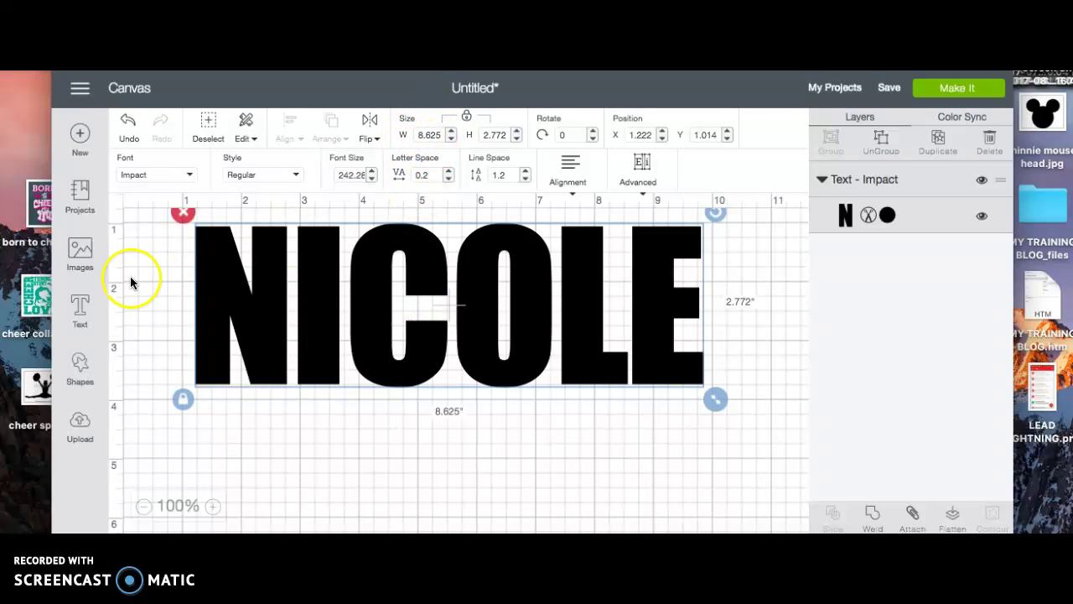
{"action": "left_click", "coordinate": [75, 369]}
Add a square, unlock its proportions, and stretch it into a 9.472 × 2.361 in rectangle over NICOLE's lower letters.
{"action": "left_click", "coordinate": [144, 308]}
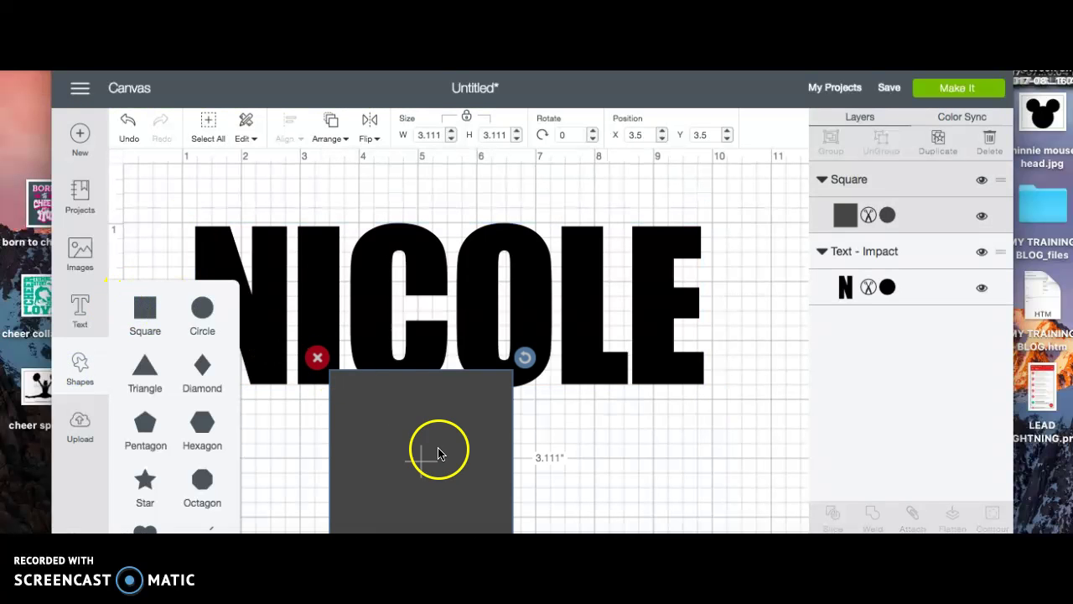
{"action": "left_click_drag", "start_coordinate": [438, 450], "coordinate": [401, 318]}
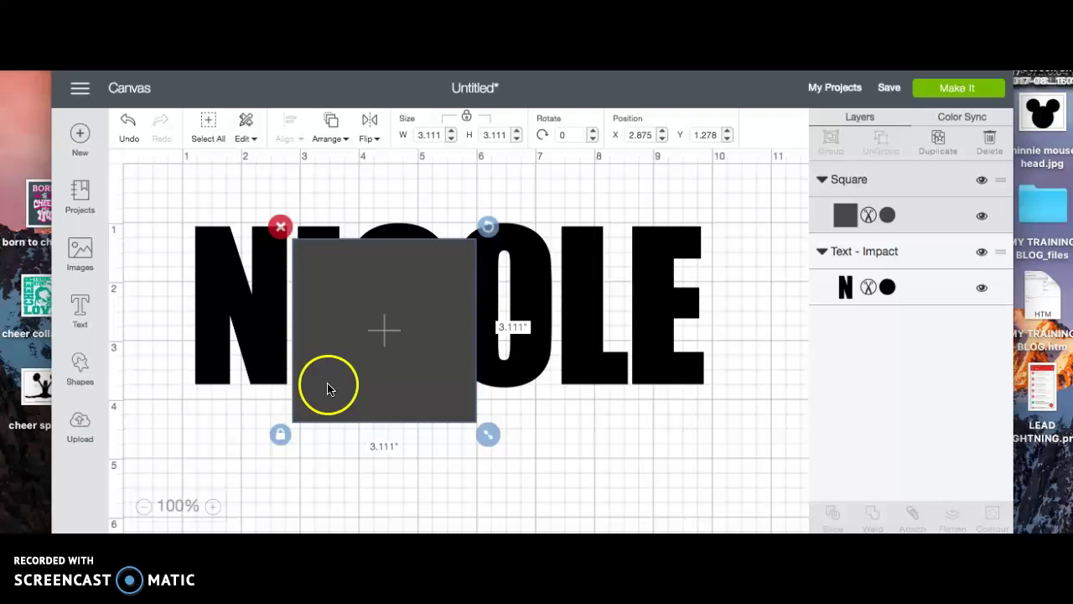
{"action": "left_click", "coordinate": [280, 435]}
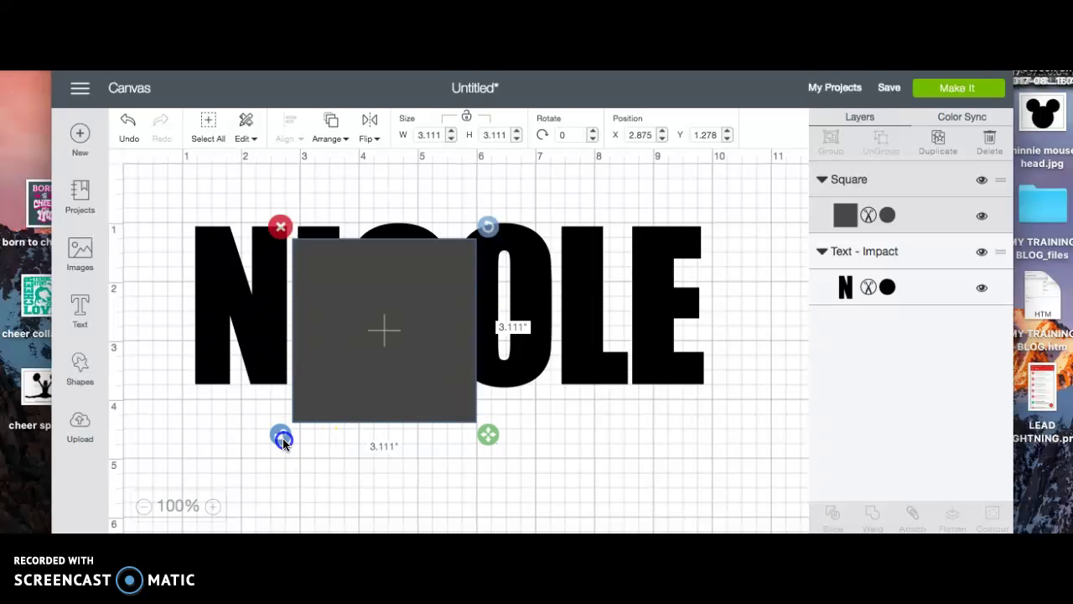
{"action": "left_click", "coordinate": [470, 118]}
{"action": "left_click", "coordinate": [469, 119]}
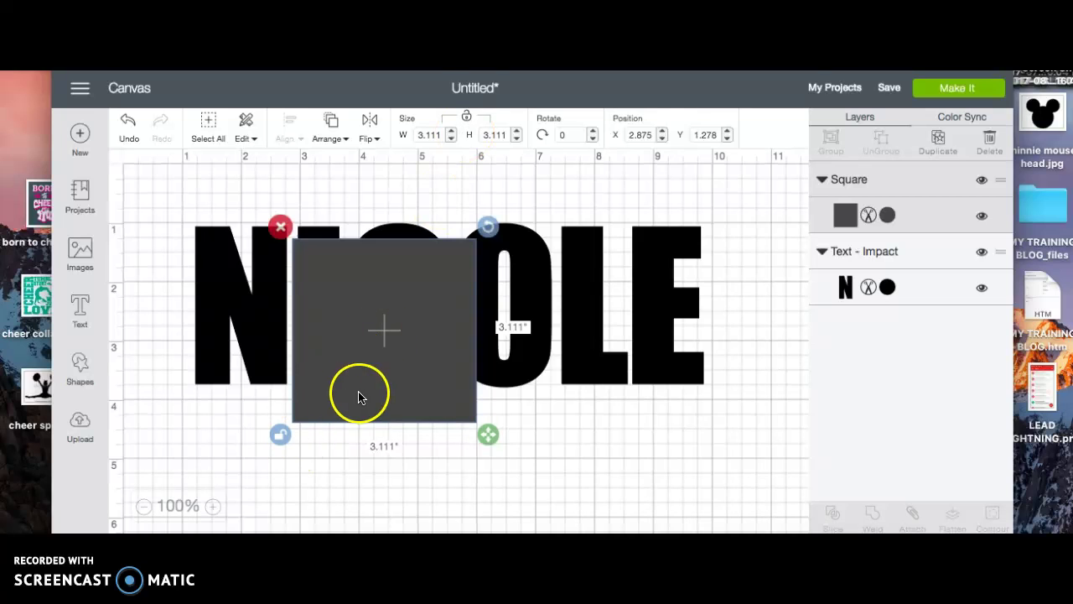
{"action": "left_click_drag", "start_coordinate": [359, 394], "coordinate": [239, 453]}
{"action": "left_click_drag", "start_coordinate": [369, 494], "coordinate": [743, 449]}
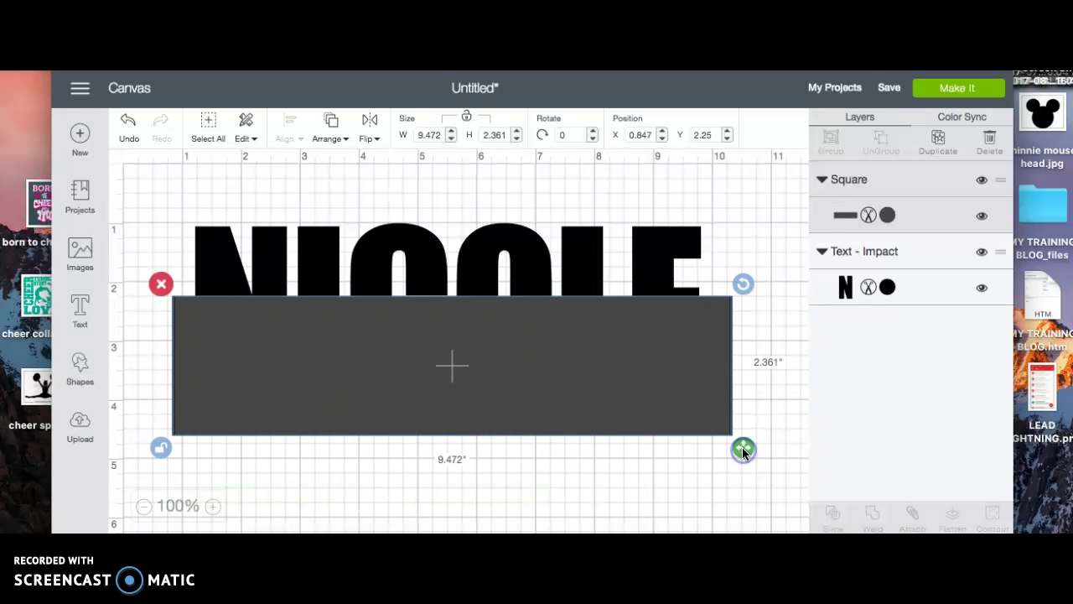
{"action": "left_click", "coordinate": [643, 500]}
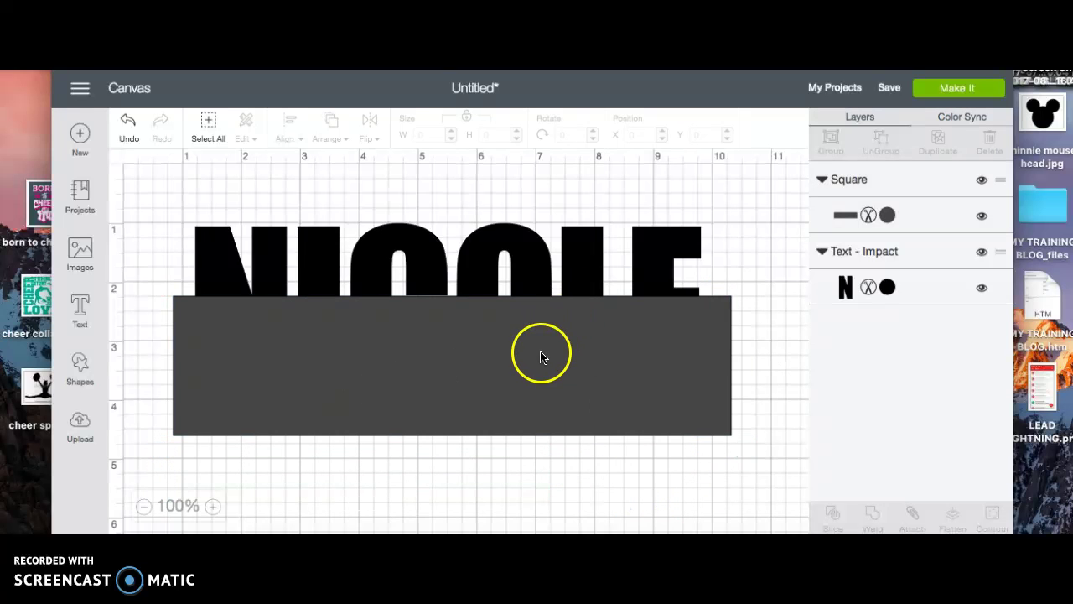
{"action": "left_click", "coordinate": [539, 354]}
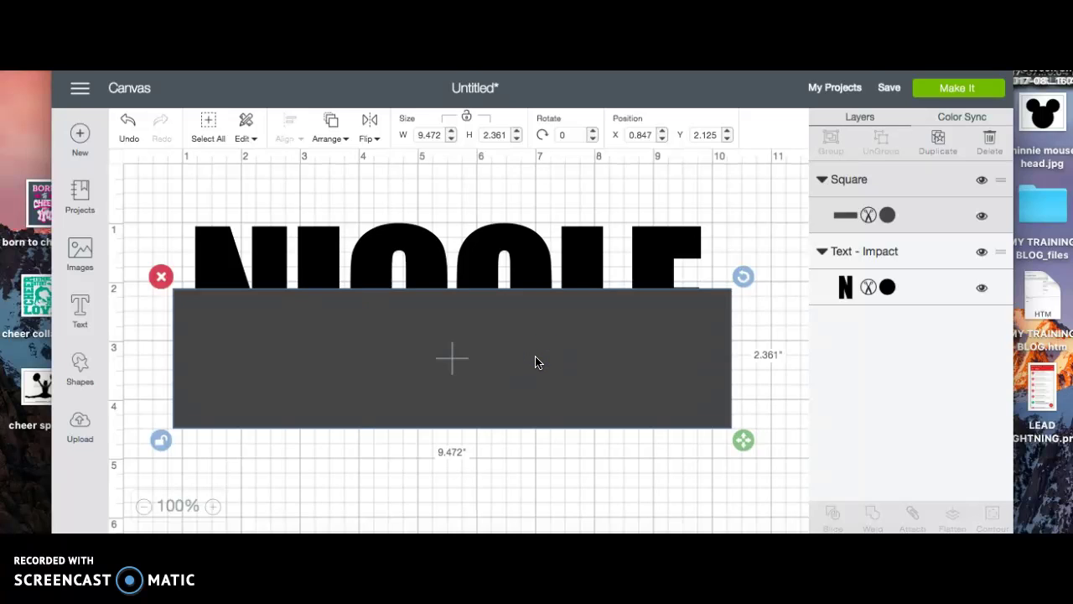
{"action": "left_click_drag", "start_coordinate": [536, 360], "coordinate": [531, 359]}
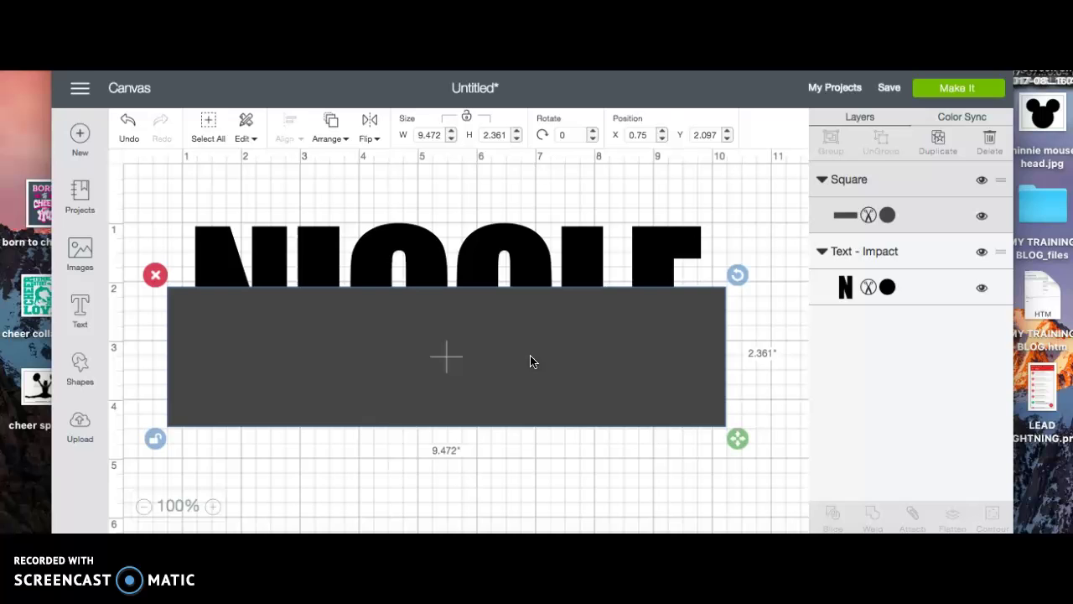
{"action": "left_click", "coordinate": [419, 462]}
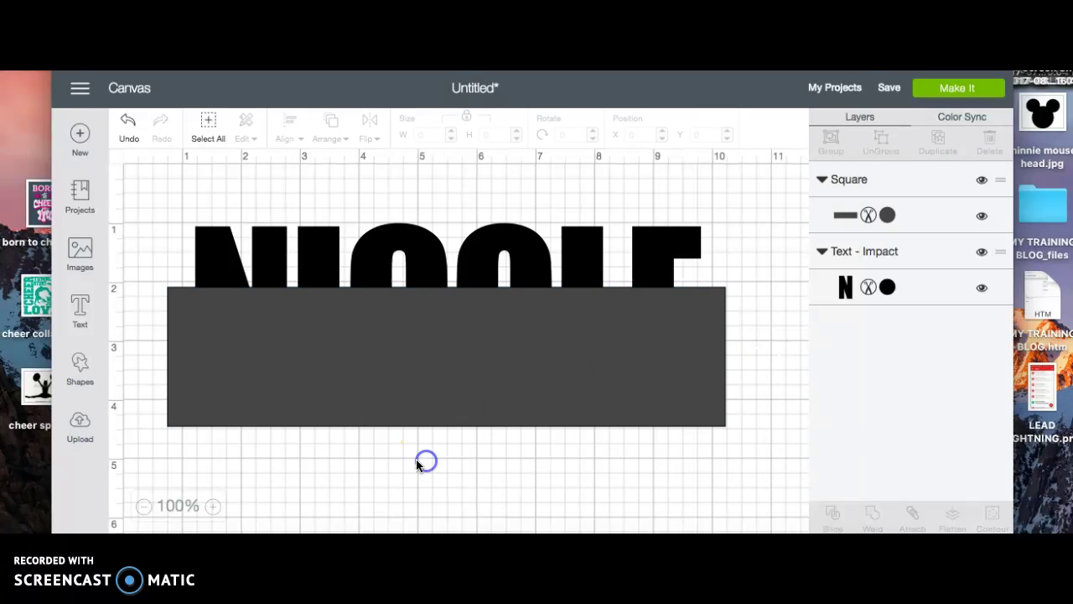
Slice NICOLE with the rectangle, delete the leftover grey piece, and separate the black slice.
{"action": "left_click", "coordinate": [209, 126]}
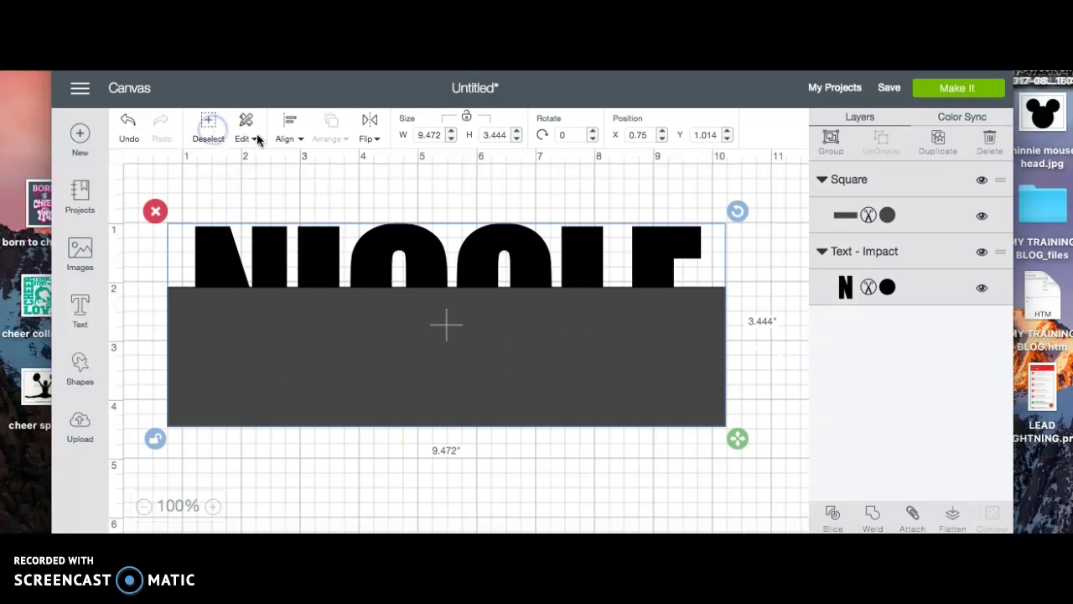
{"action": "left_click", "coordinate": [839, 521]}
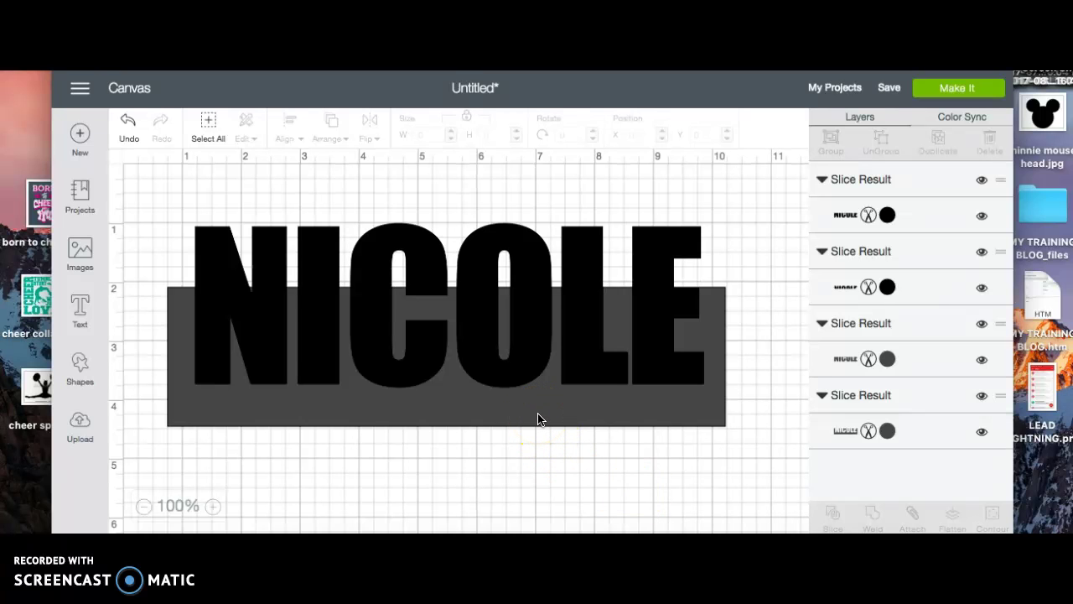
{"action": "left_click_drag", "start_coordinate": [538, 419], "coordinate": [539, 503]}
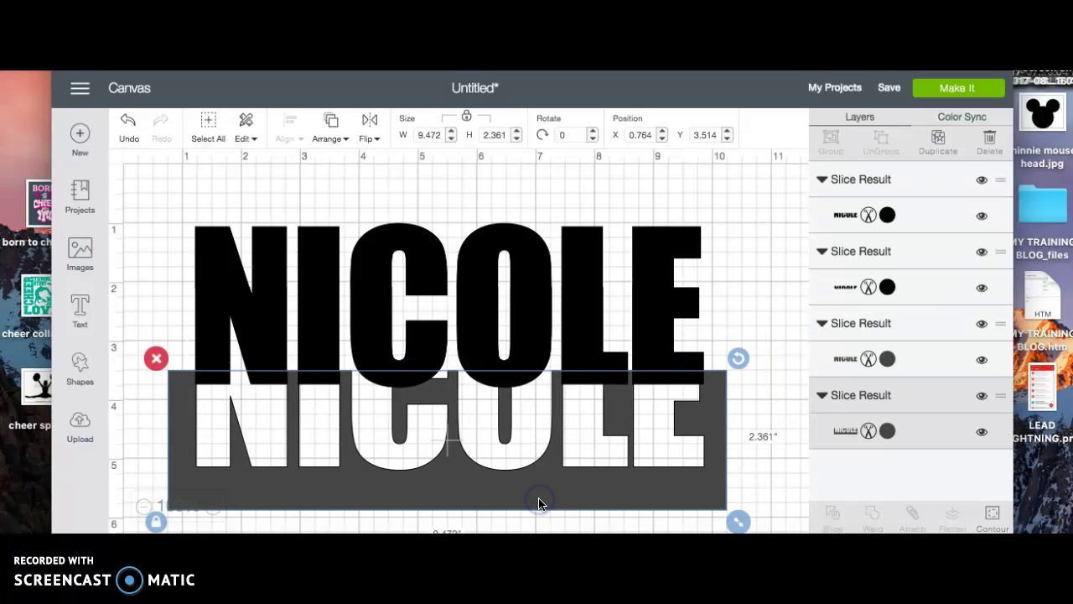
{"action": "key", "text": "Delete"}
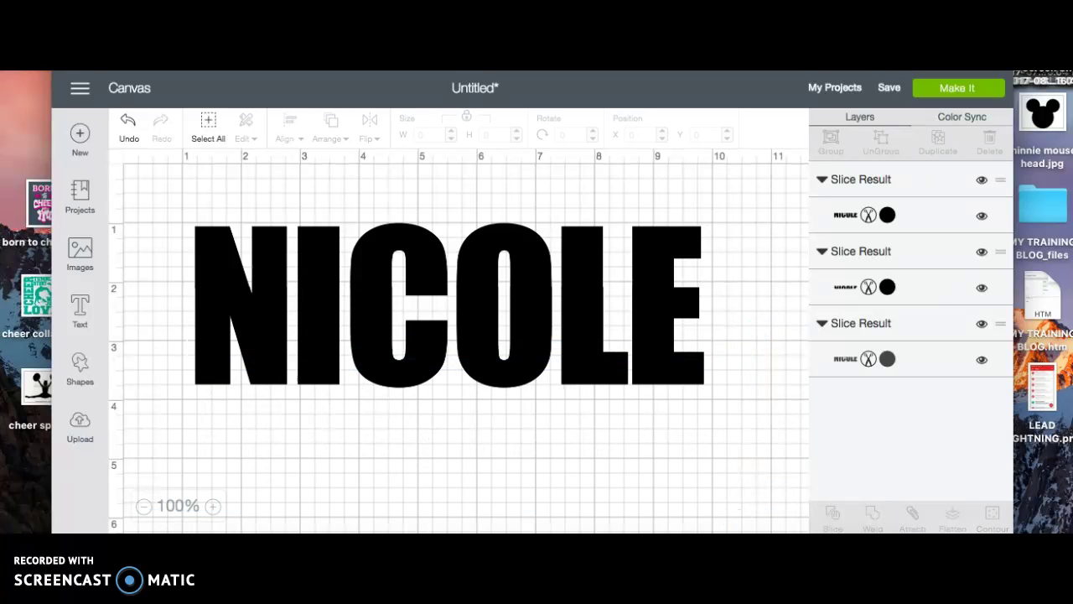
{"action": "left_click", "coordinate": [391, 371]}
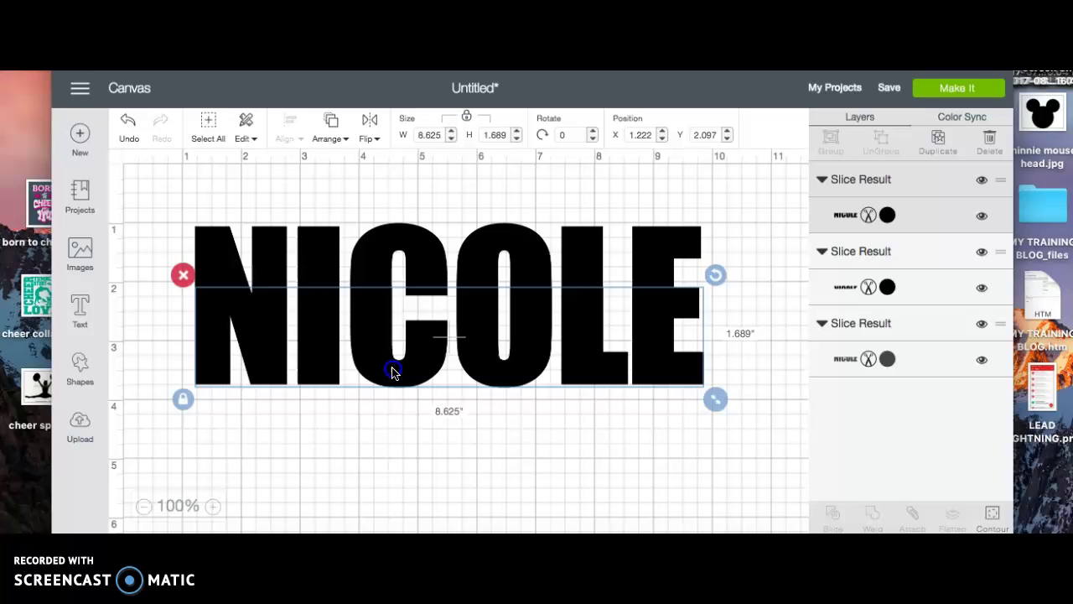
{"action": "left_click_drag", "start_coordinate": [391, 371], "coordinate": [395, 491]}
Delete the extra NICOLE copy and colour the top slice Very Berry red.
{"action": "key", "text": "Delete"}
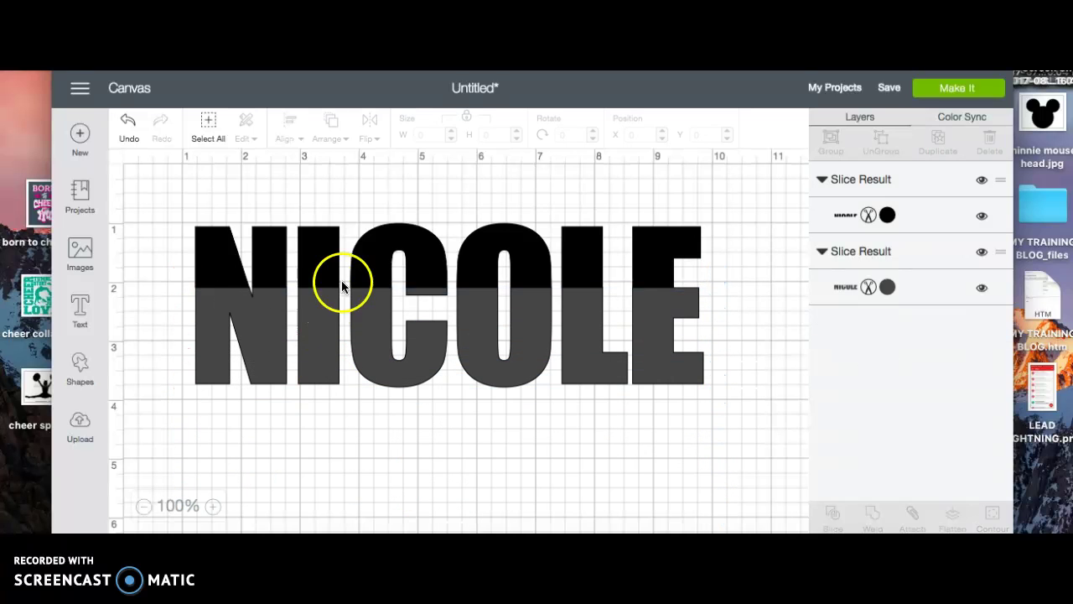
{"action": "left_click", "coordinate": [369, 266]}
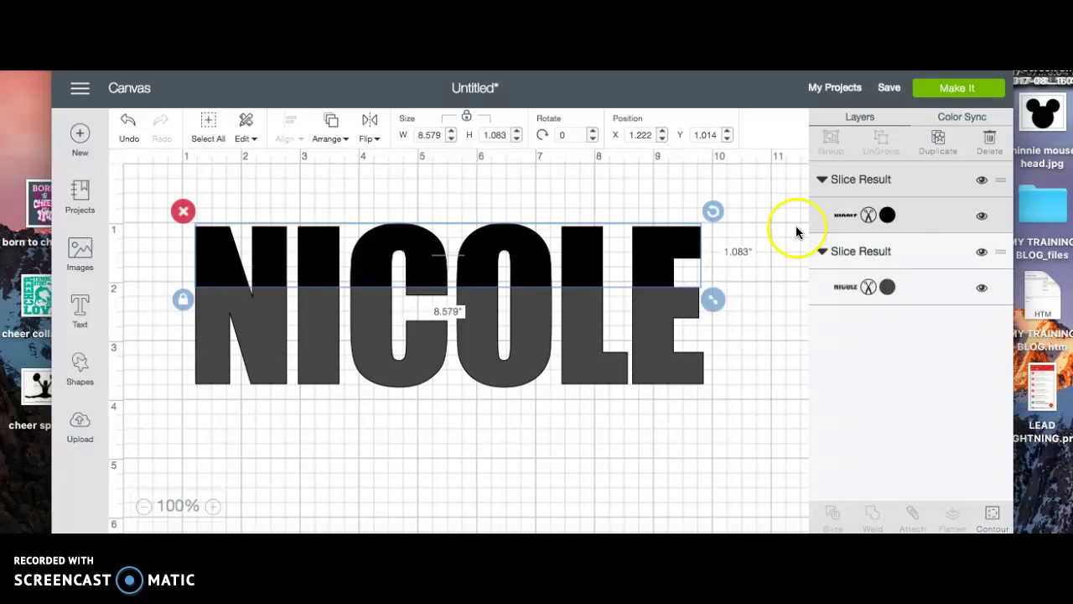
{"action": "left_click", "coordinate": [892, 216]}
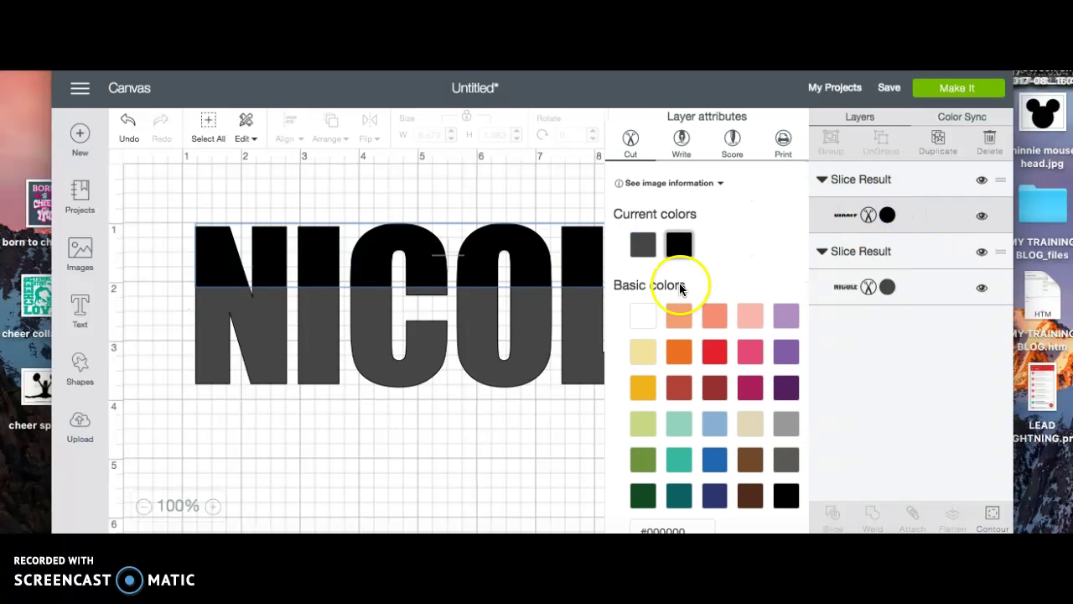
{"action": "left_click", "coordinate": [721, 350]}
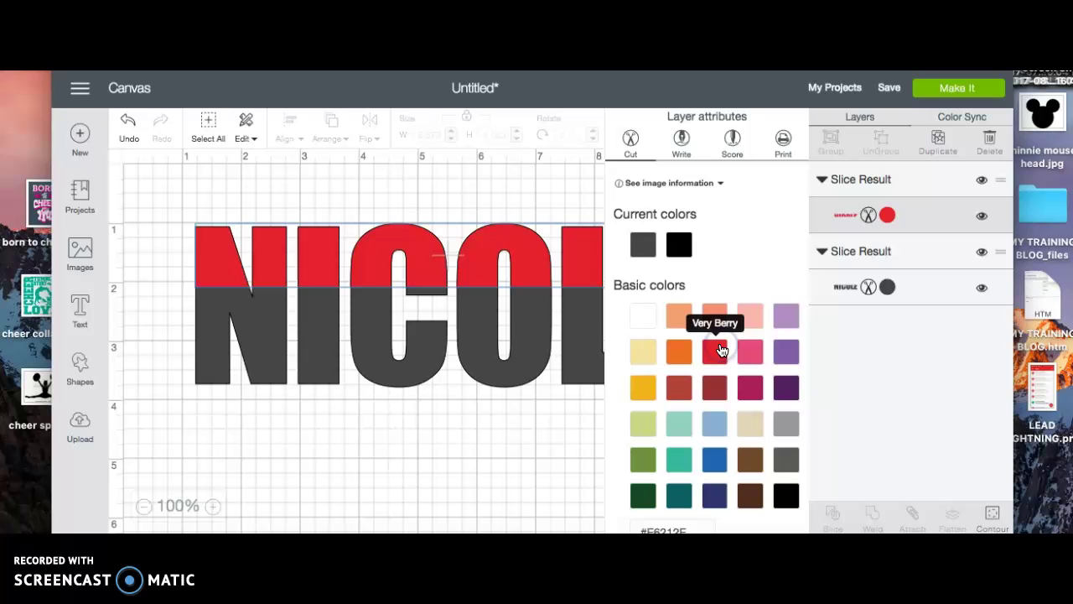
Colour the lower slice Candy Crystal teal and send the design to mat preparation.
{"action": "left_click", "coordinate": [589, 373]}
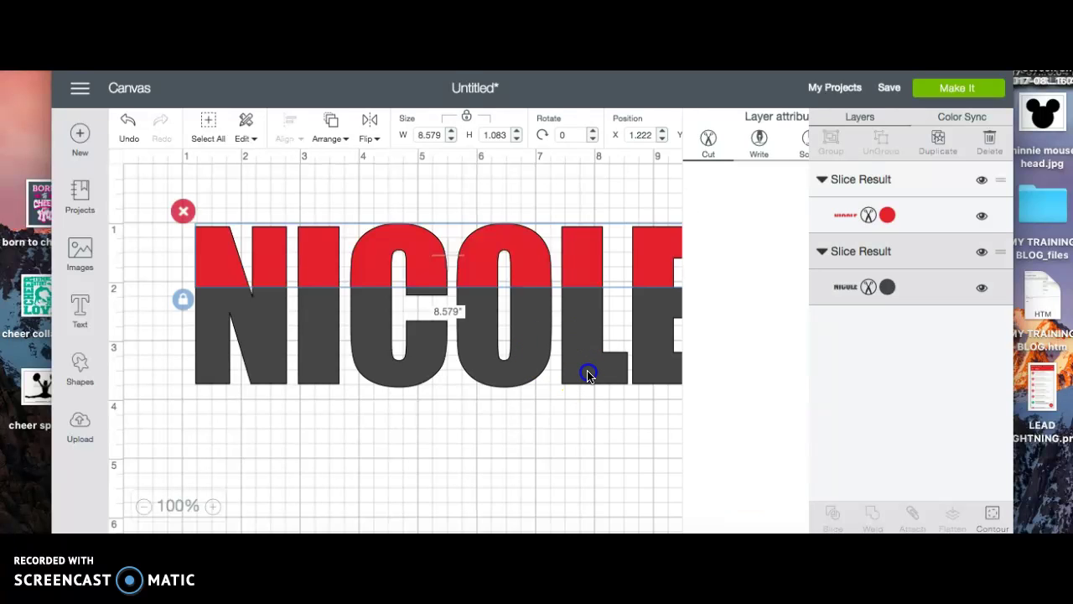
{"action": "left_click", "coordinate": [890, 287]}
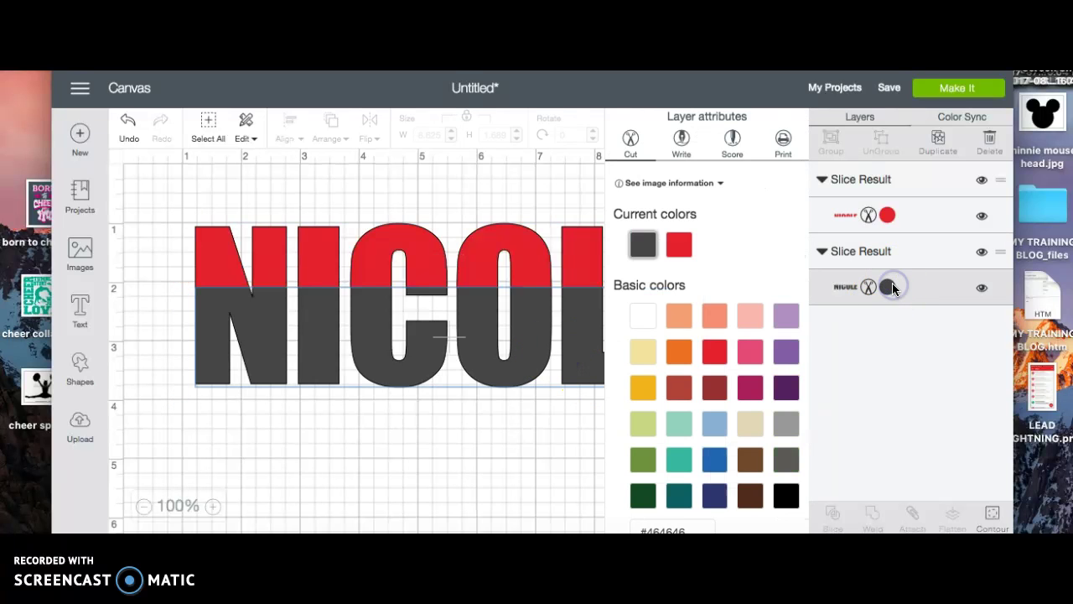
{"action": "left_click", "coordinate": [683, 468]}
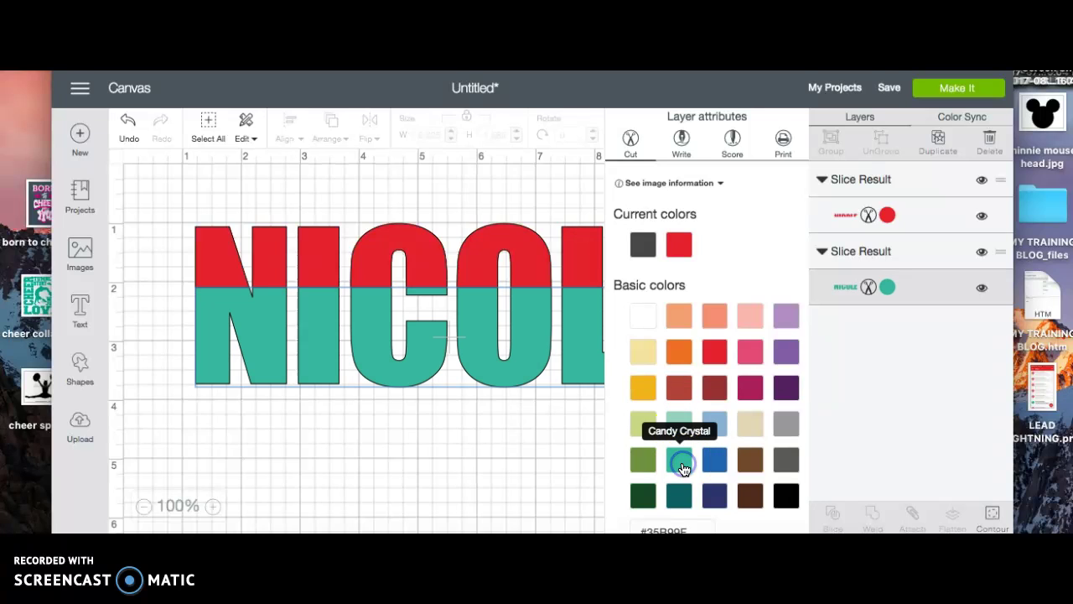
{"action": "left_click", "coordinate": [445, 481]}
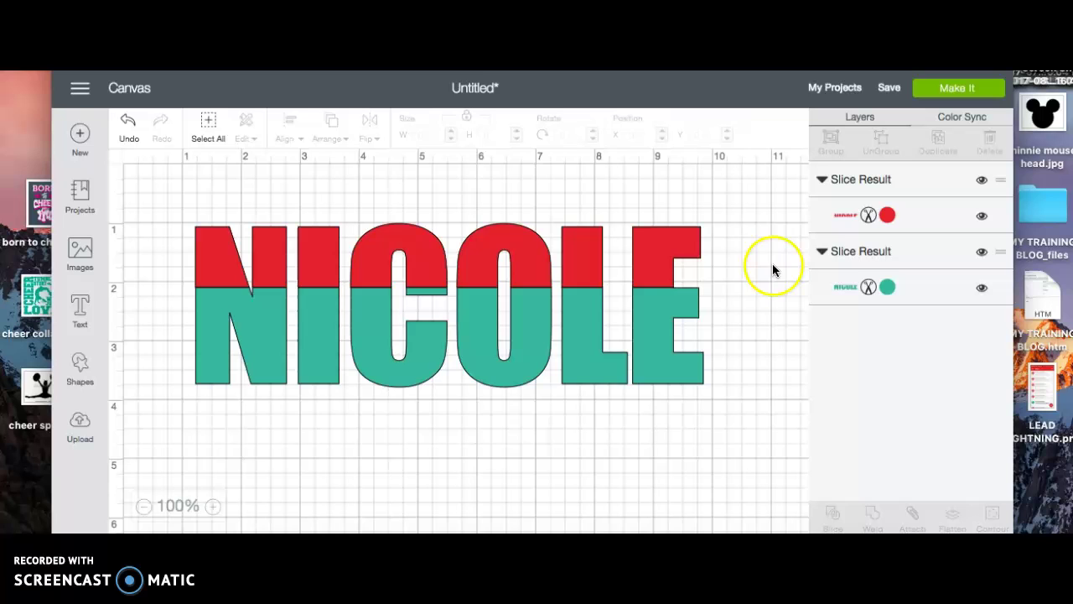
{"action": "left_click", "coordinate": [959, 89]}
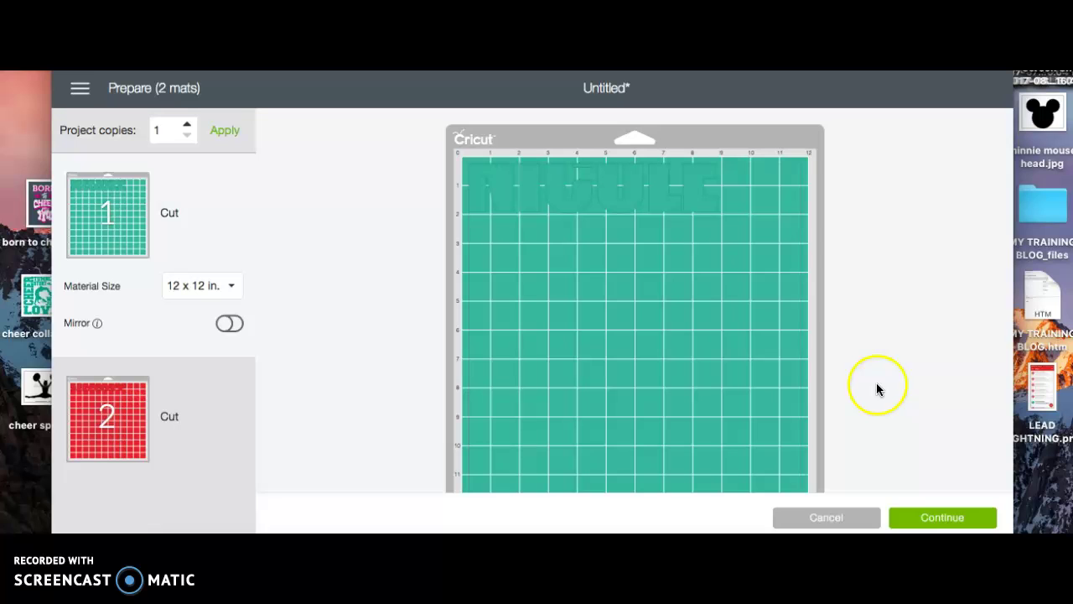
Cancel out of the two-mat Prepare screen back to the canvas.
{"action": "left_click", "coordinate": [849, 520]}
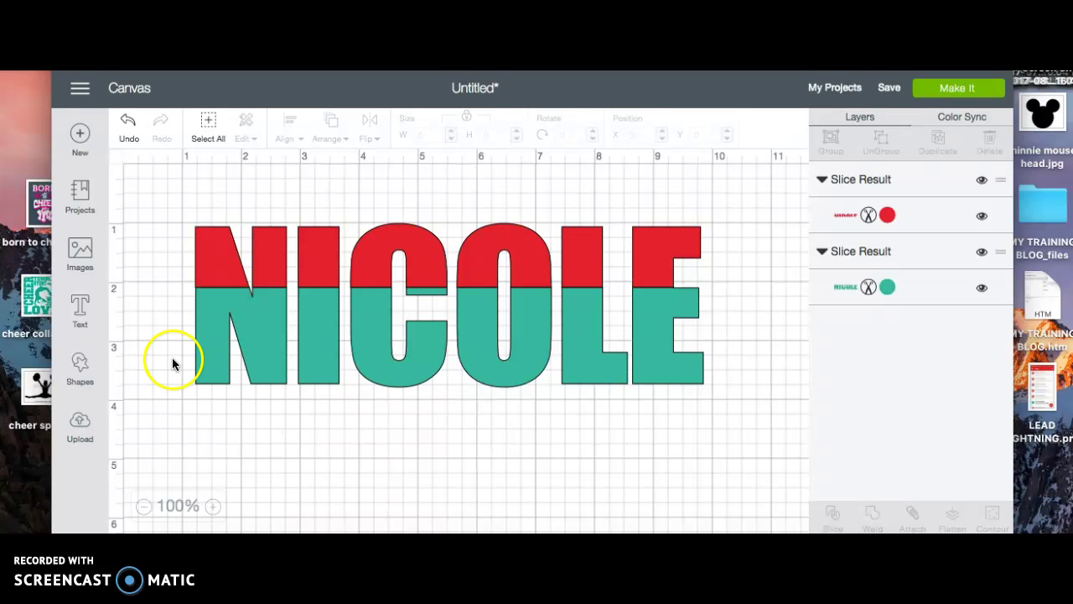
Add a square stretched to 9.097 × 1.639 in across NICOLE's lower letters, and hide the red layer.
{"action": "left_click", "coordinate": [79, 366]}
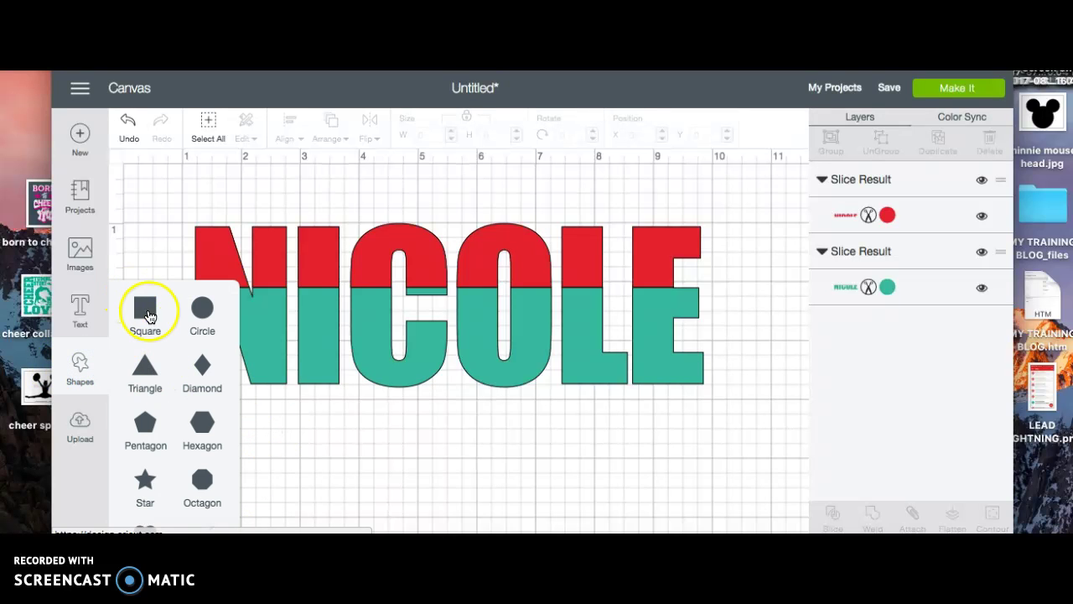
{"action": "left_click", "coordinate": [147, 312]}
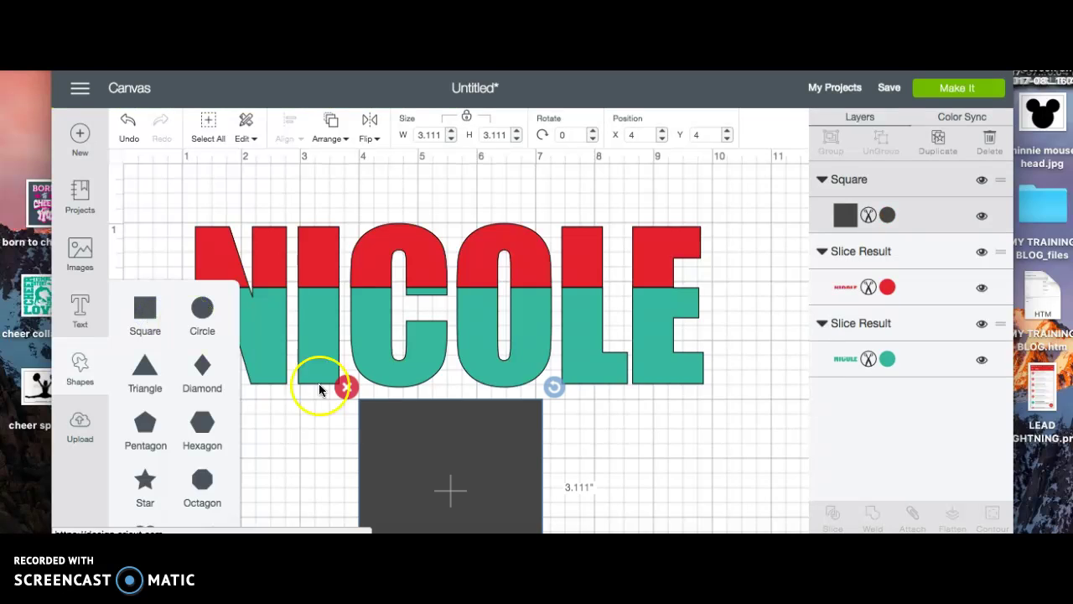
{"action": "left_click_drag", "start_coordinate": [445, 444], "coordinate": [317, 363]}
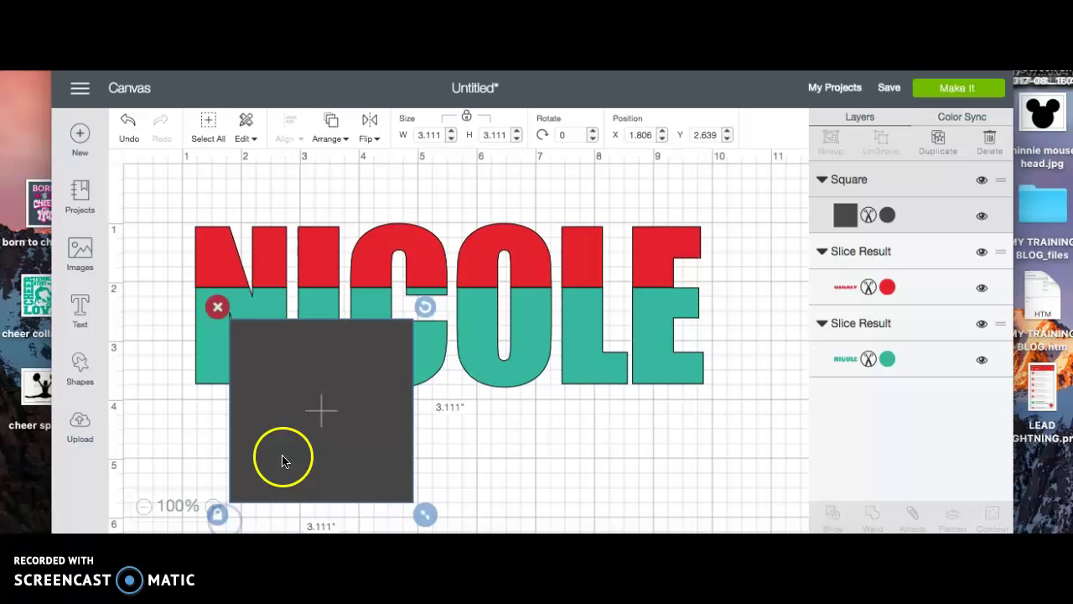
{"action": "left_click_drag", "start_coordinate": [282, 460], "coordinate": [340, 451]}
{"action": "left_click_drag", "start_coordinate": [303, 491], "coordinate": [263, 494]}
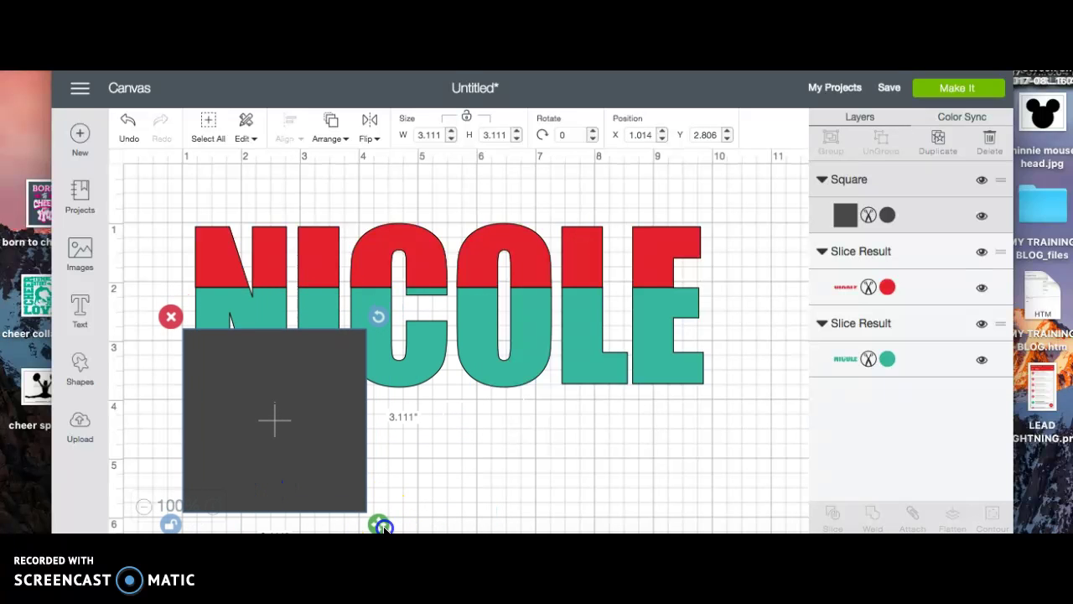
{"action": "left_click_drag", "start_coordinate": [384, 527], "coordinate": [733, 438]}
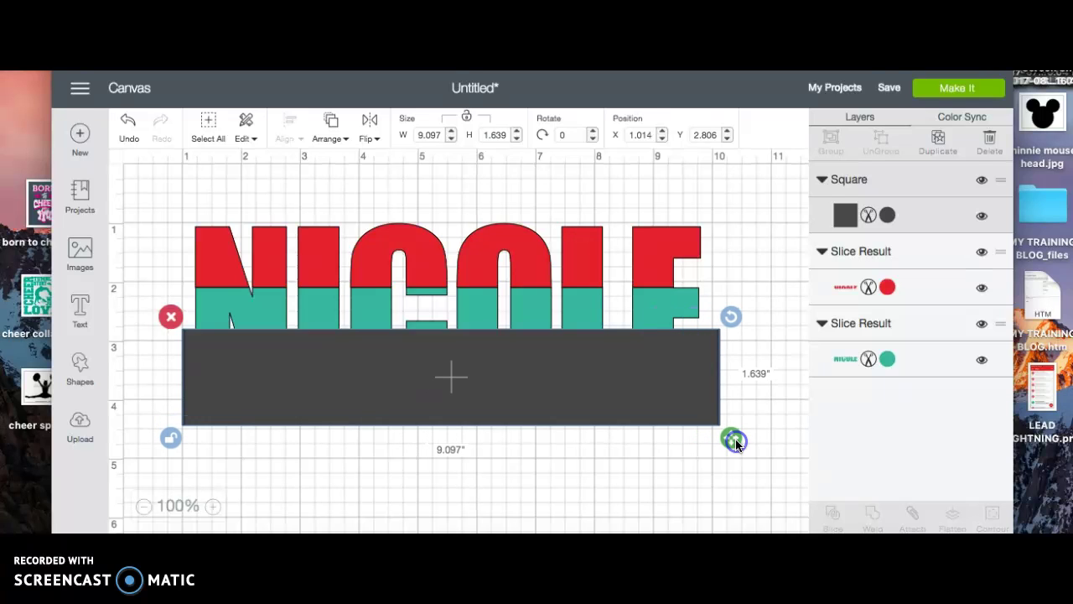
{"action": "left_click", "coordinate": [982, 288]}
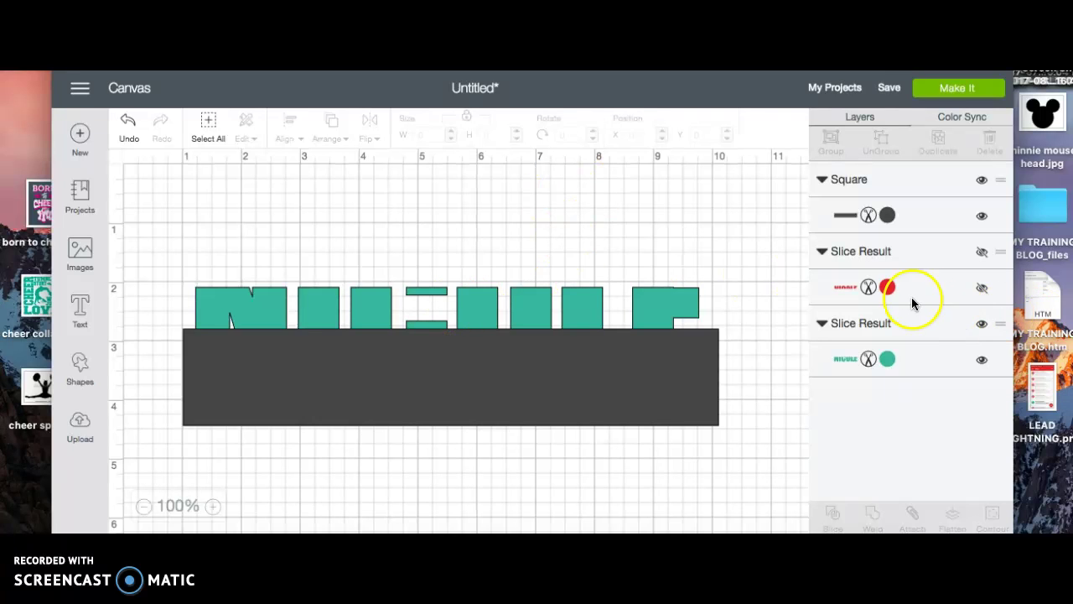
Slice the teal letters with the rectangle, deleting the cut-out rectangle and full teal pieces.
{"action": "left_click", "coordinate": [207, 127]}
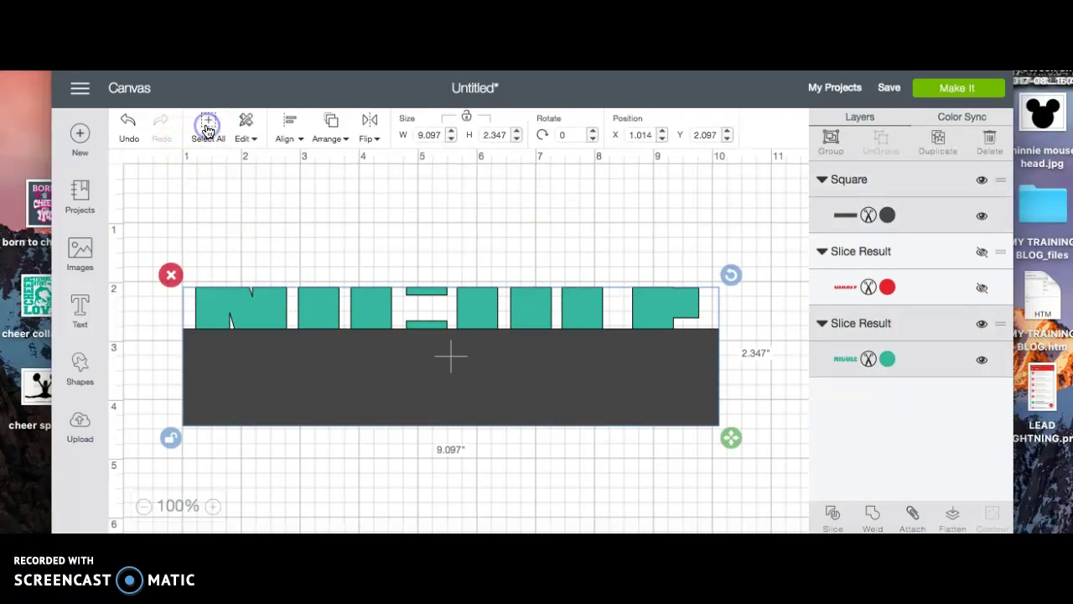
{"action": "left_click", "coordinate": [832, 513]}
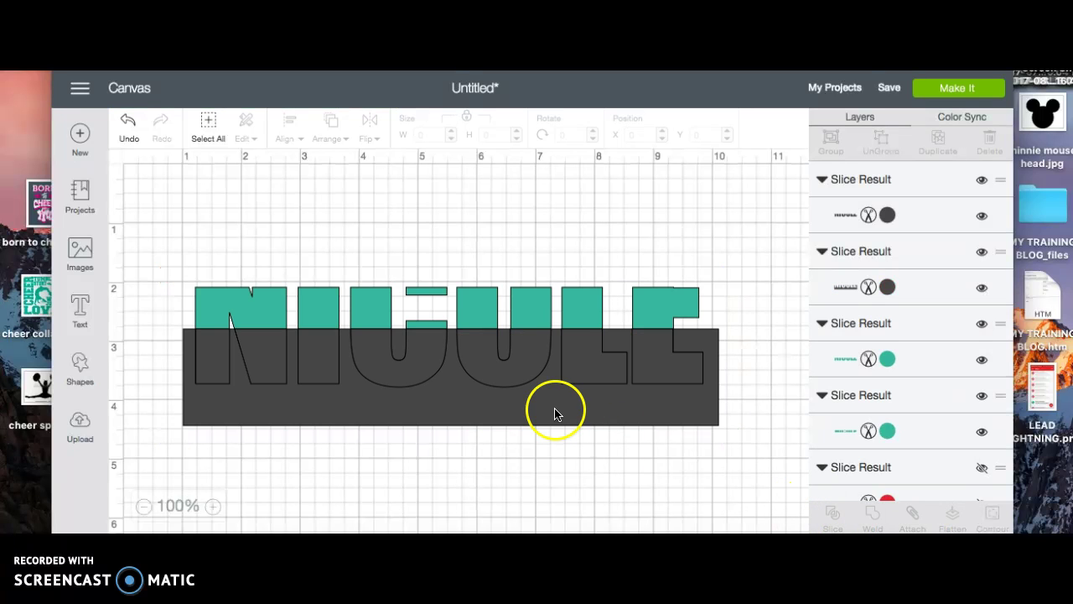
{"action": "left_click_drag", "start_coordinate": [553, 410], "coordinate": [557, 481]}
{"action": "key", "text": "Delete"}
{"action": "left_click_drag", "start_coordinate": [491, 371], "coordinate": [491, 445]}
{"action": "left_click", "coordinate": [495, 360]}
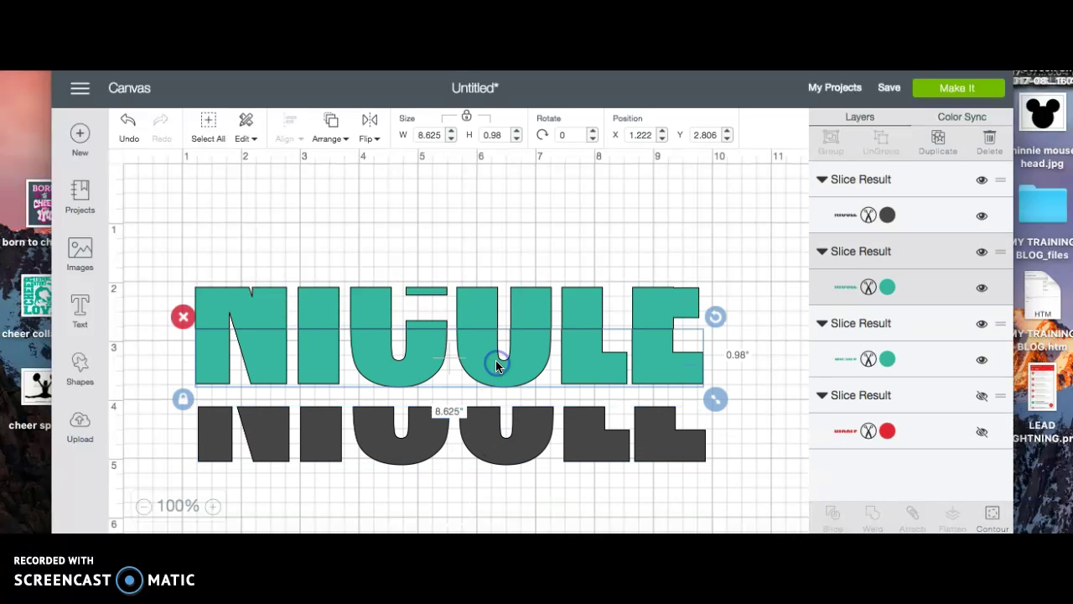
{"action": "key", "text": "Delete"}
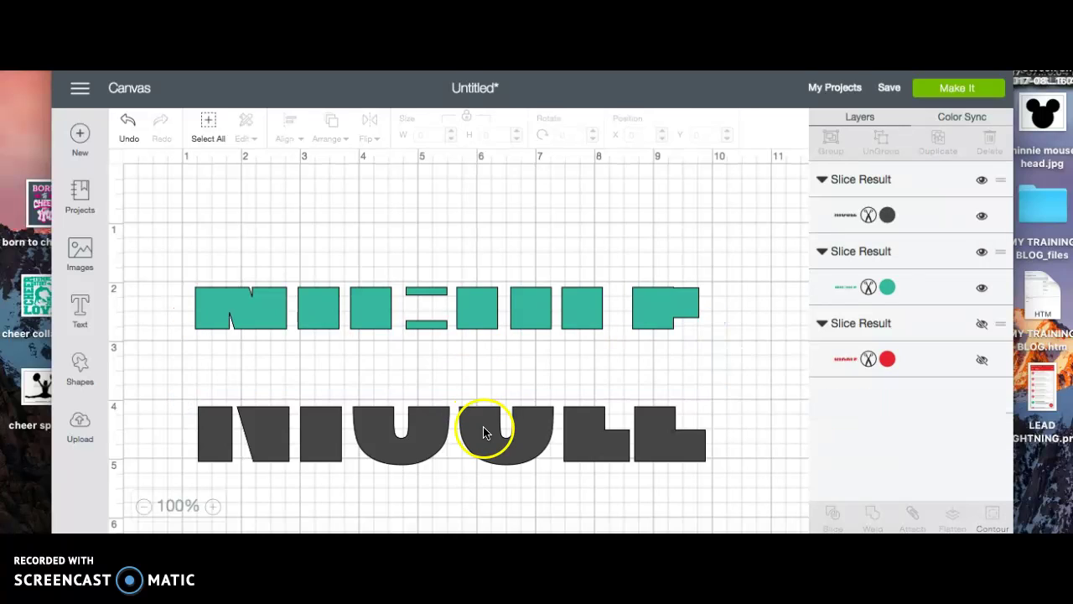
Align the 8.625 × 0.98 in dark band under the teal band and show the red layer again.
{"action": "left_click_drag", "start_coordinate": [484, 431], "coordinate": [481, 349]}
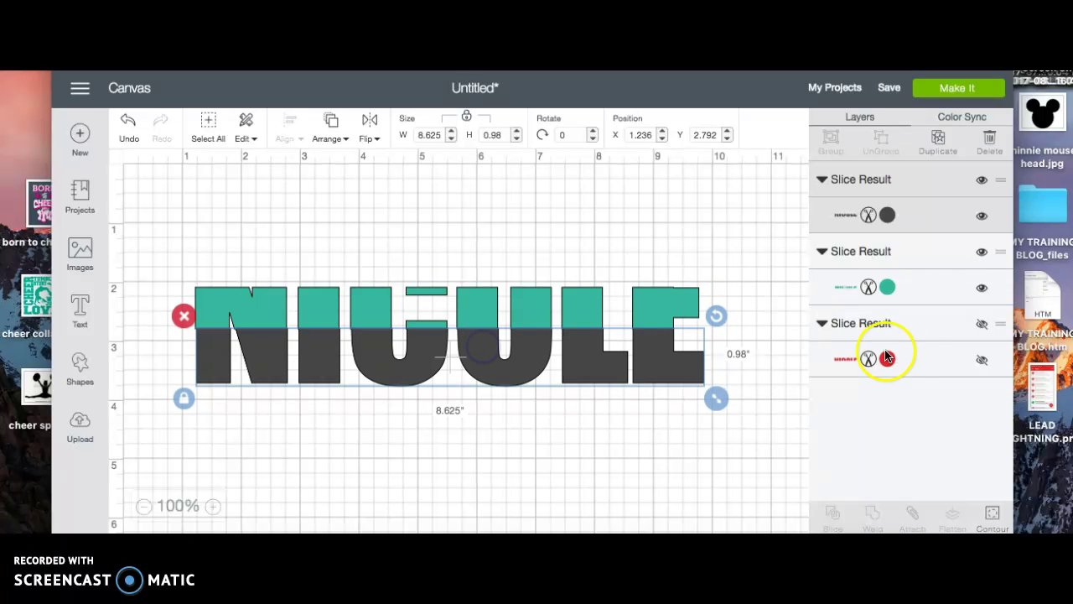
{"action": "left_click", "coordinate": [982, 323]}
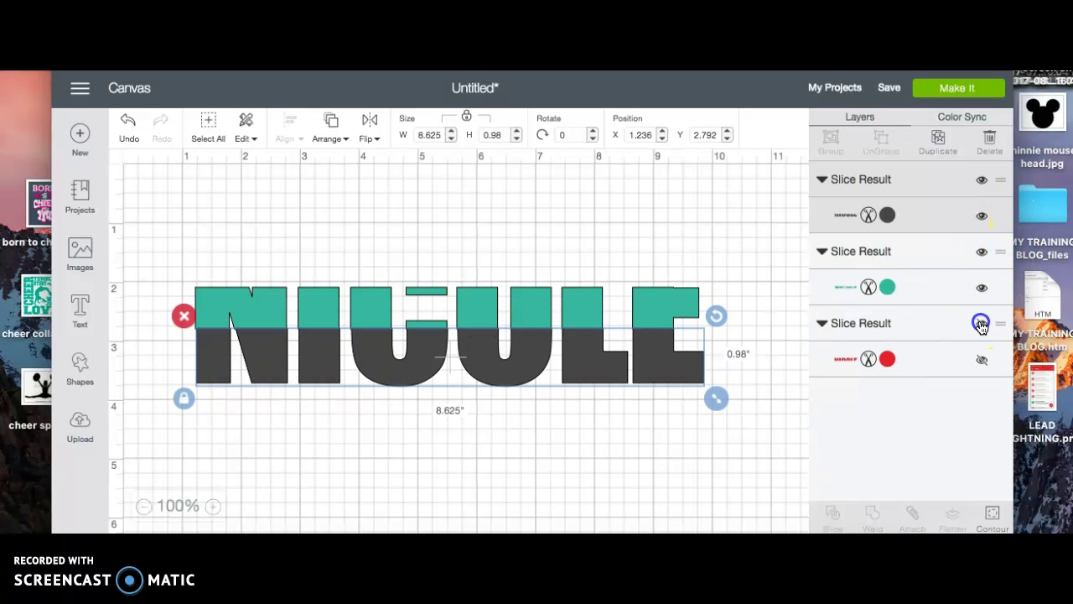
{"action": "left_click", "coordinate": [733, 433]}
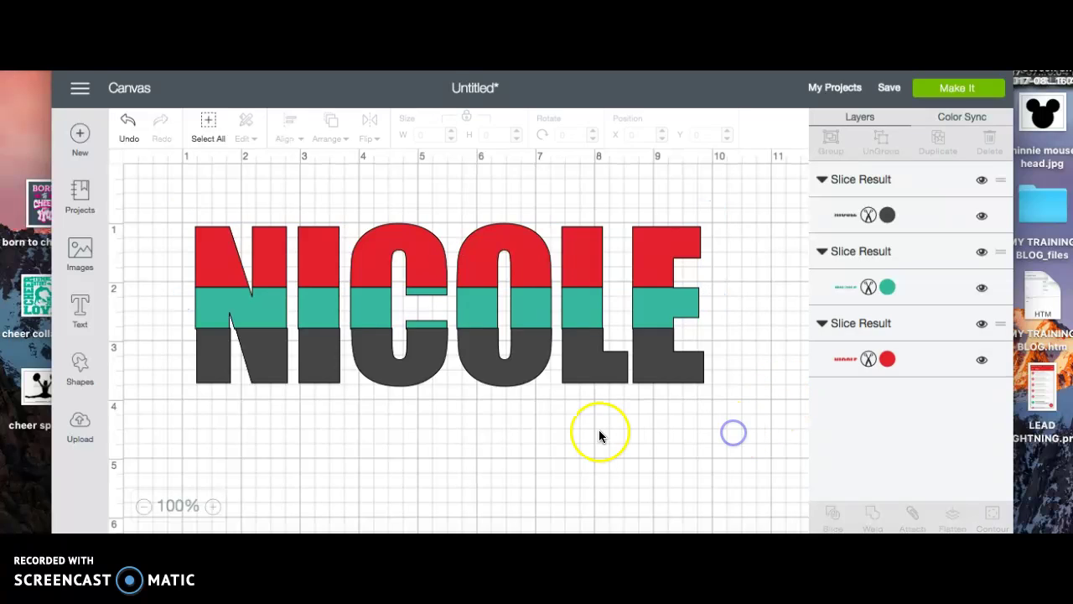
{"action": "left_click_drag", "start_coordinate": [501, 387], "coordinate": [498, 381]}
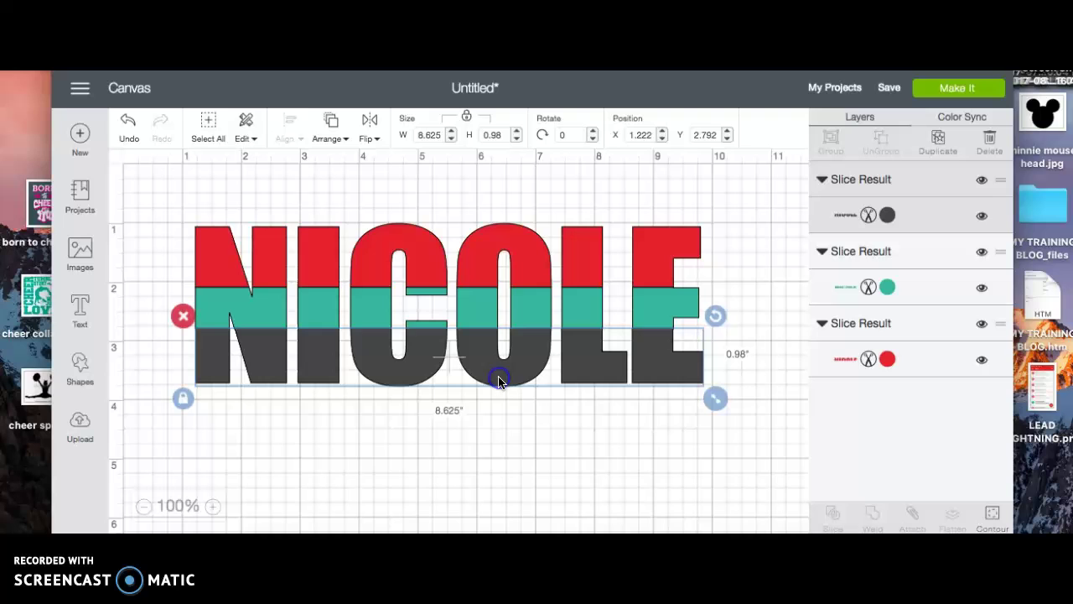
Change the bottom band's colour from grey to Lilac purple in Basic colors.
{"action": "left_click", "coordinate": [887, 215]}
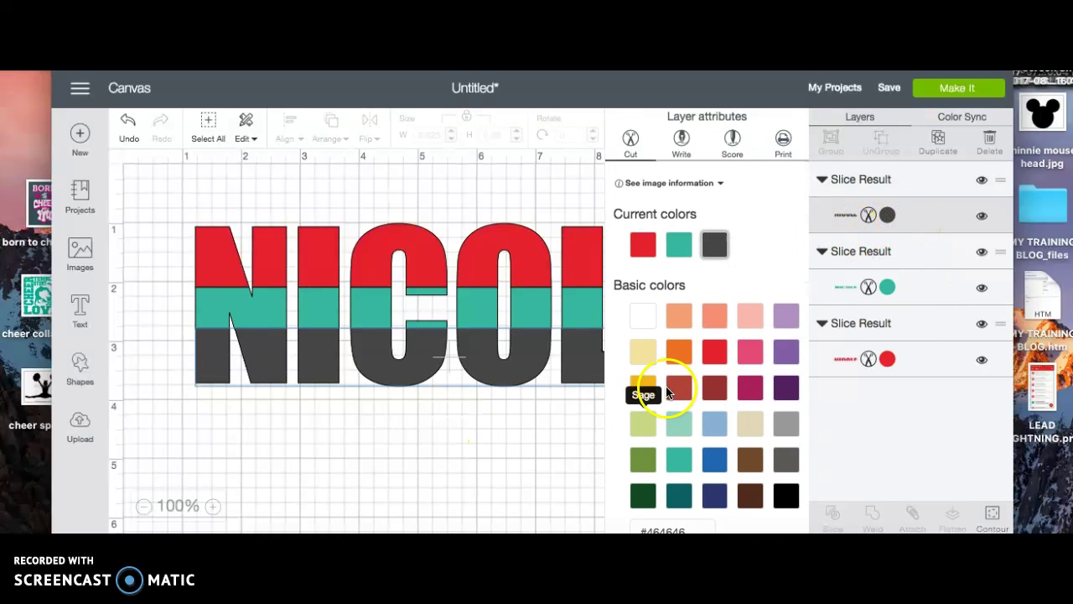
{"action": "left_click", "coordinate": [751, 354]}
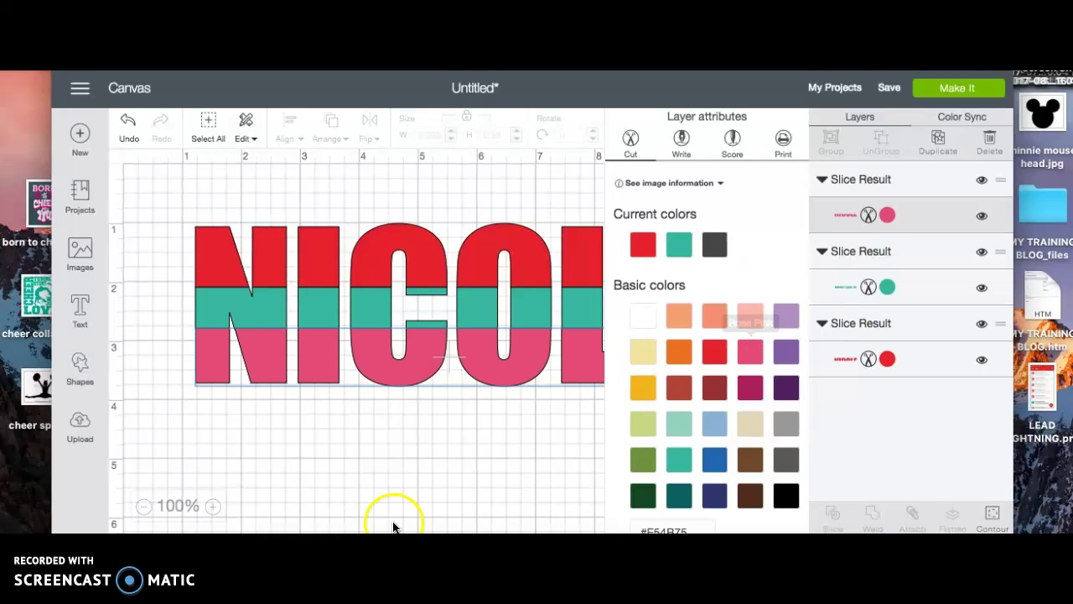
{"action": "left_click", "coordinate": [792, 357]}
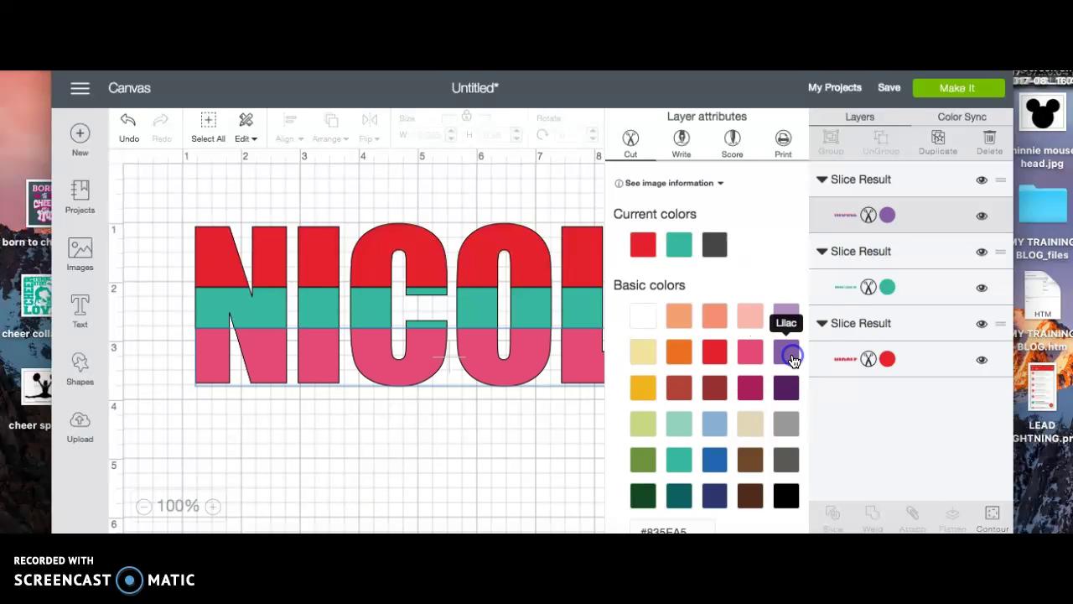
{"action": "left_click", "coordinate": [440, 466]}
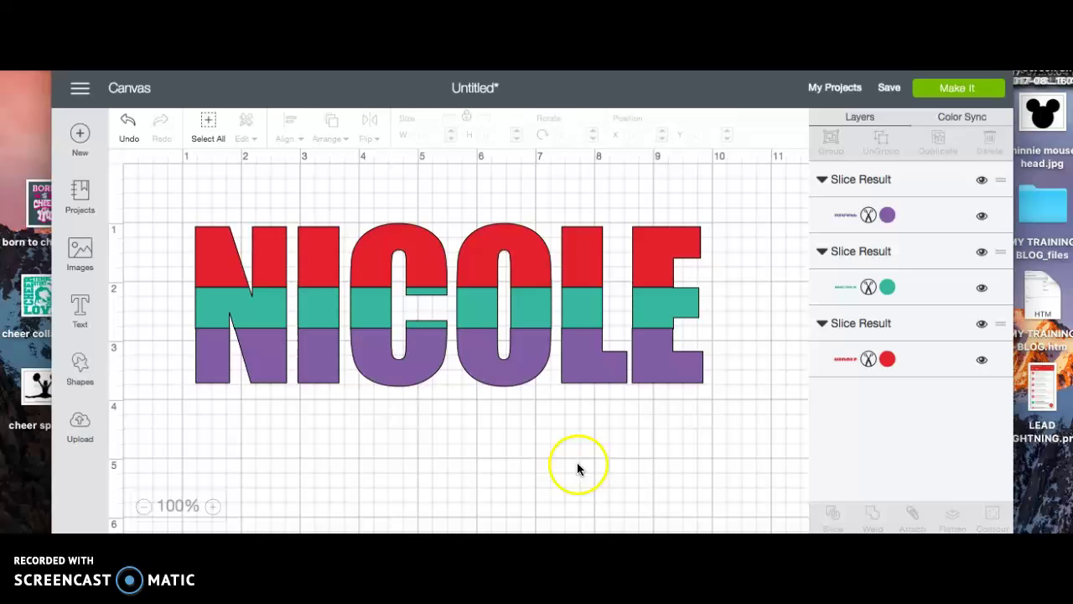
{"action": "left_click", "coordinate": [971, 89]}
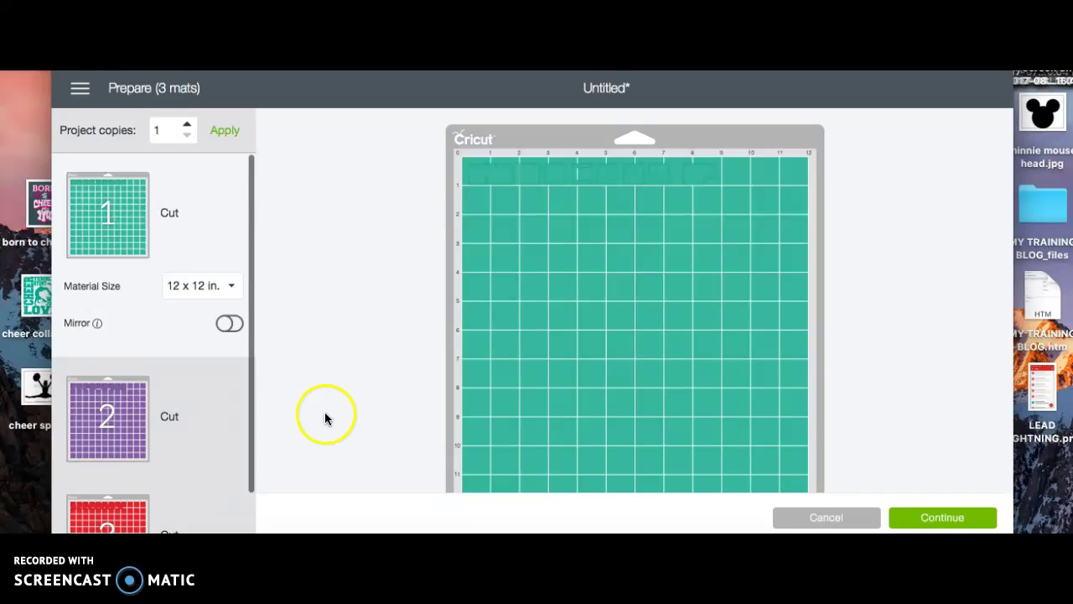
{"action": "left_click", "coordinate": [841, 518]}
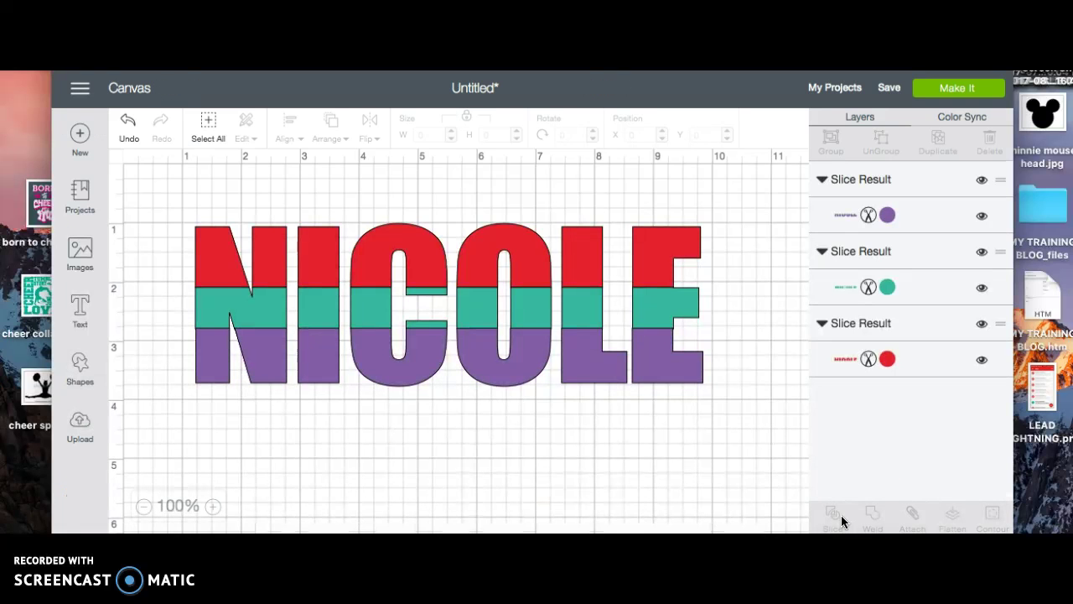
{"action": "left_click", "coordinate": [224, 338]}
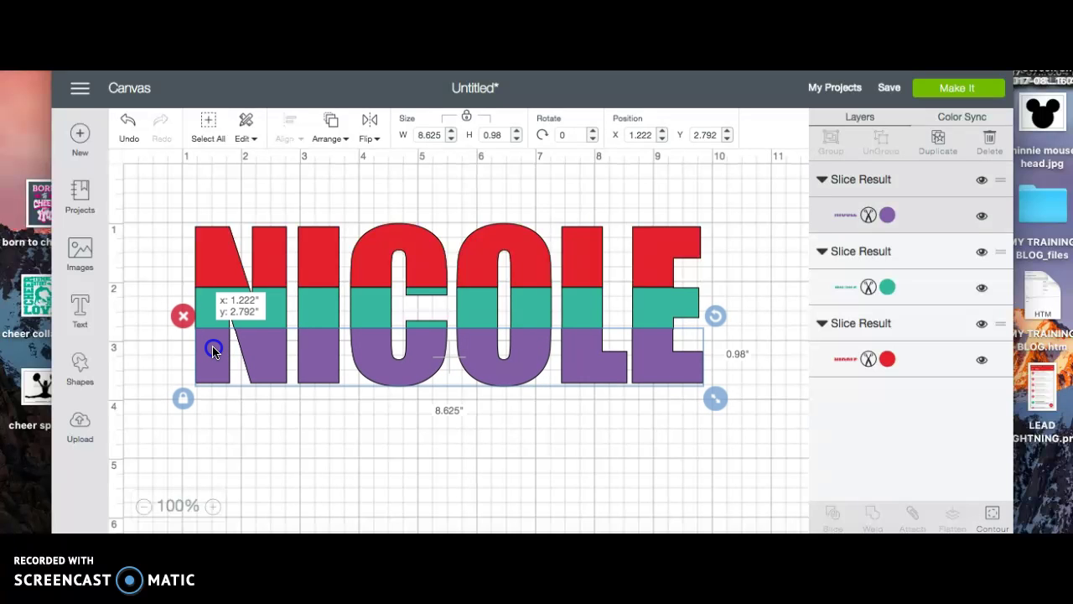
{"action": "left_click", "coordinate": [368, 437]}
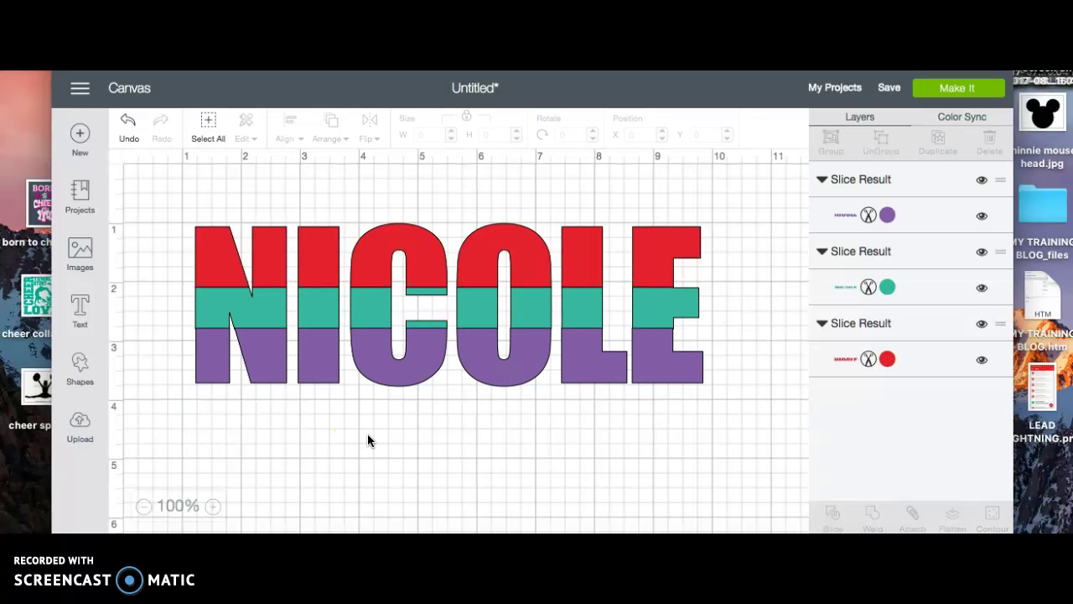